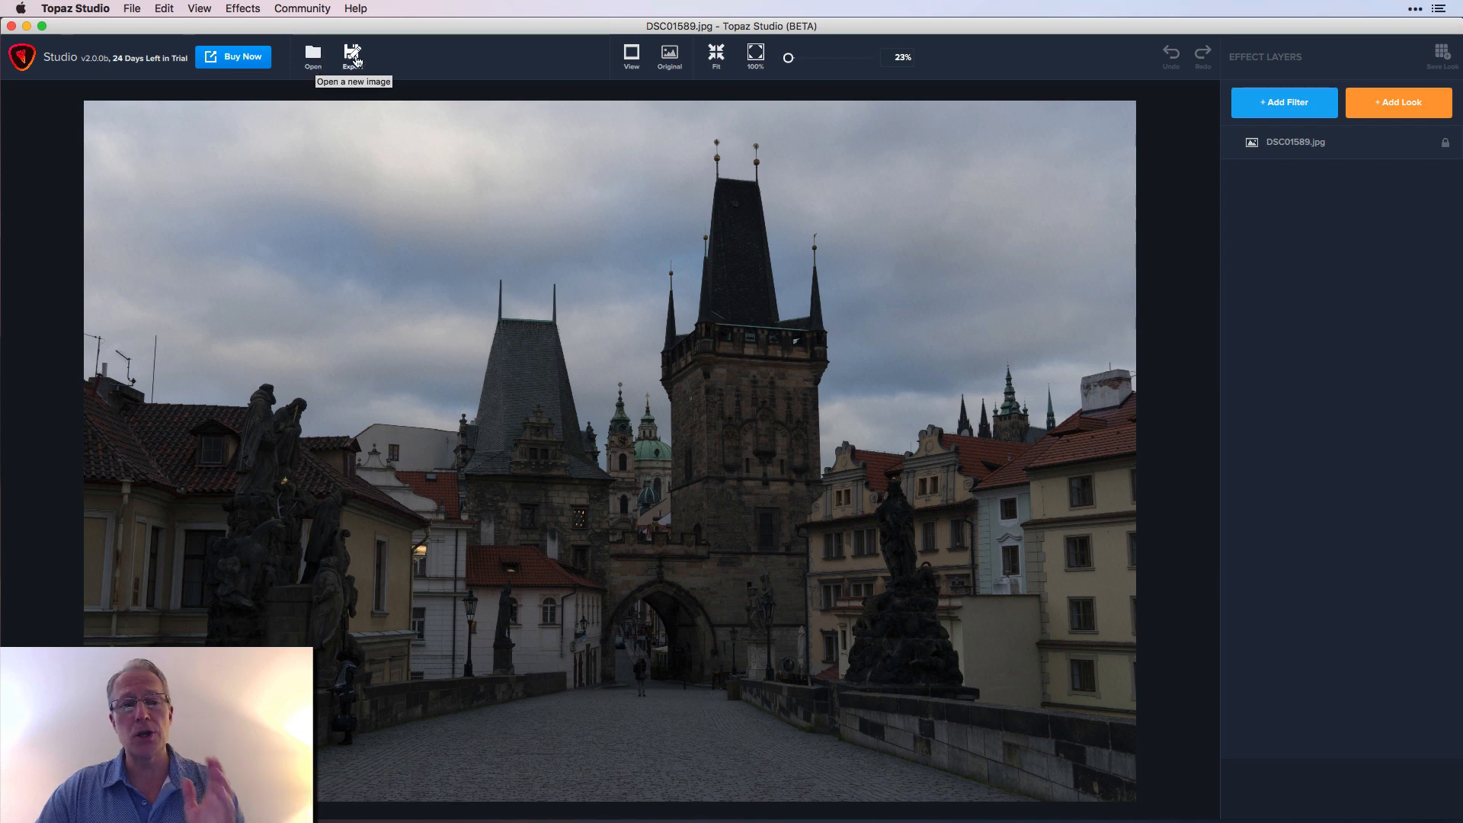
Step: Show the original and edited photo in Side-by-side Vertical view, followed by Side-by-side Horizontal view
click(635, 61)
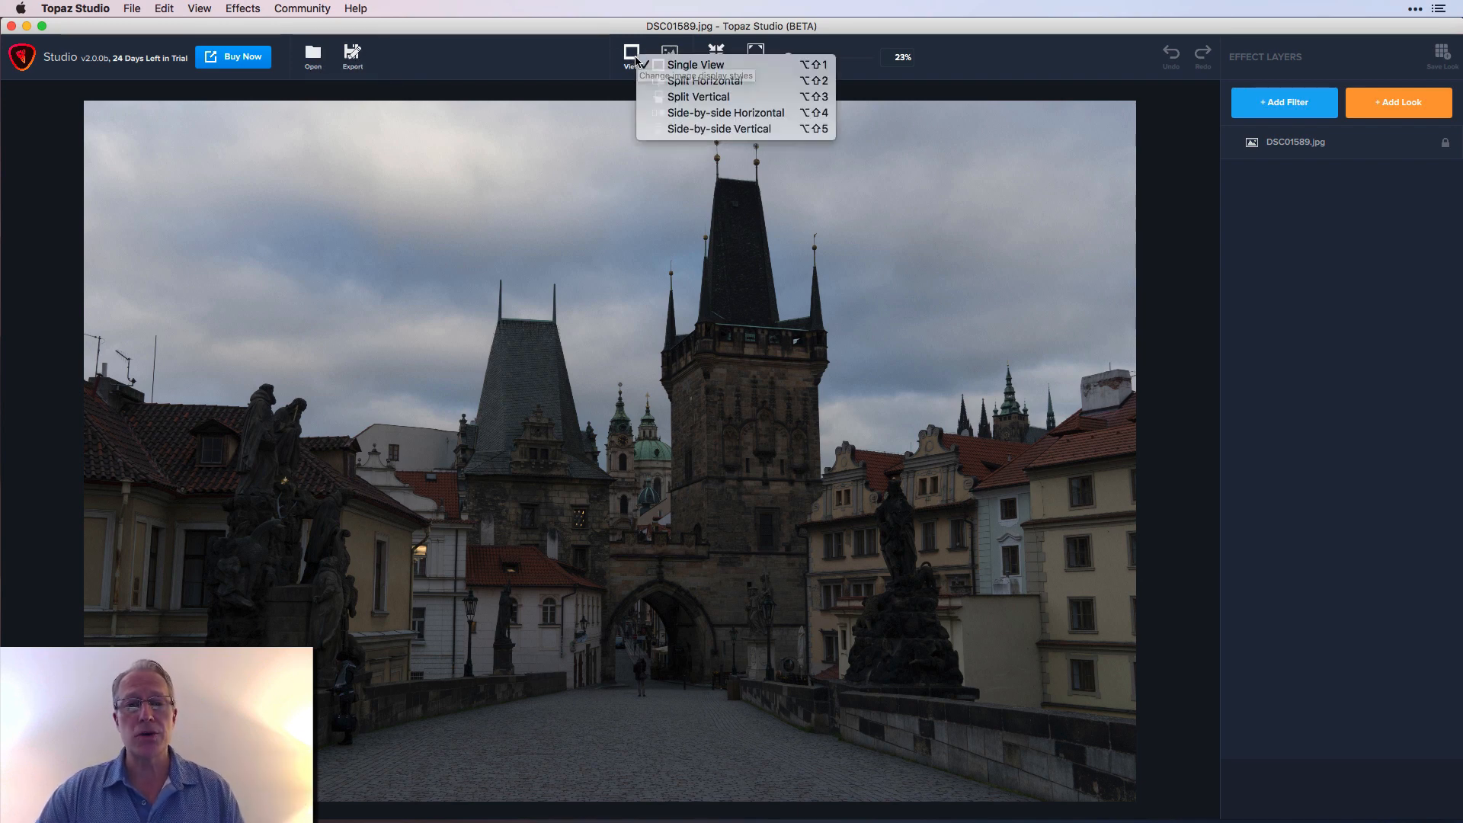
click(685, 128)
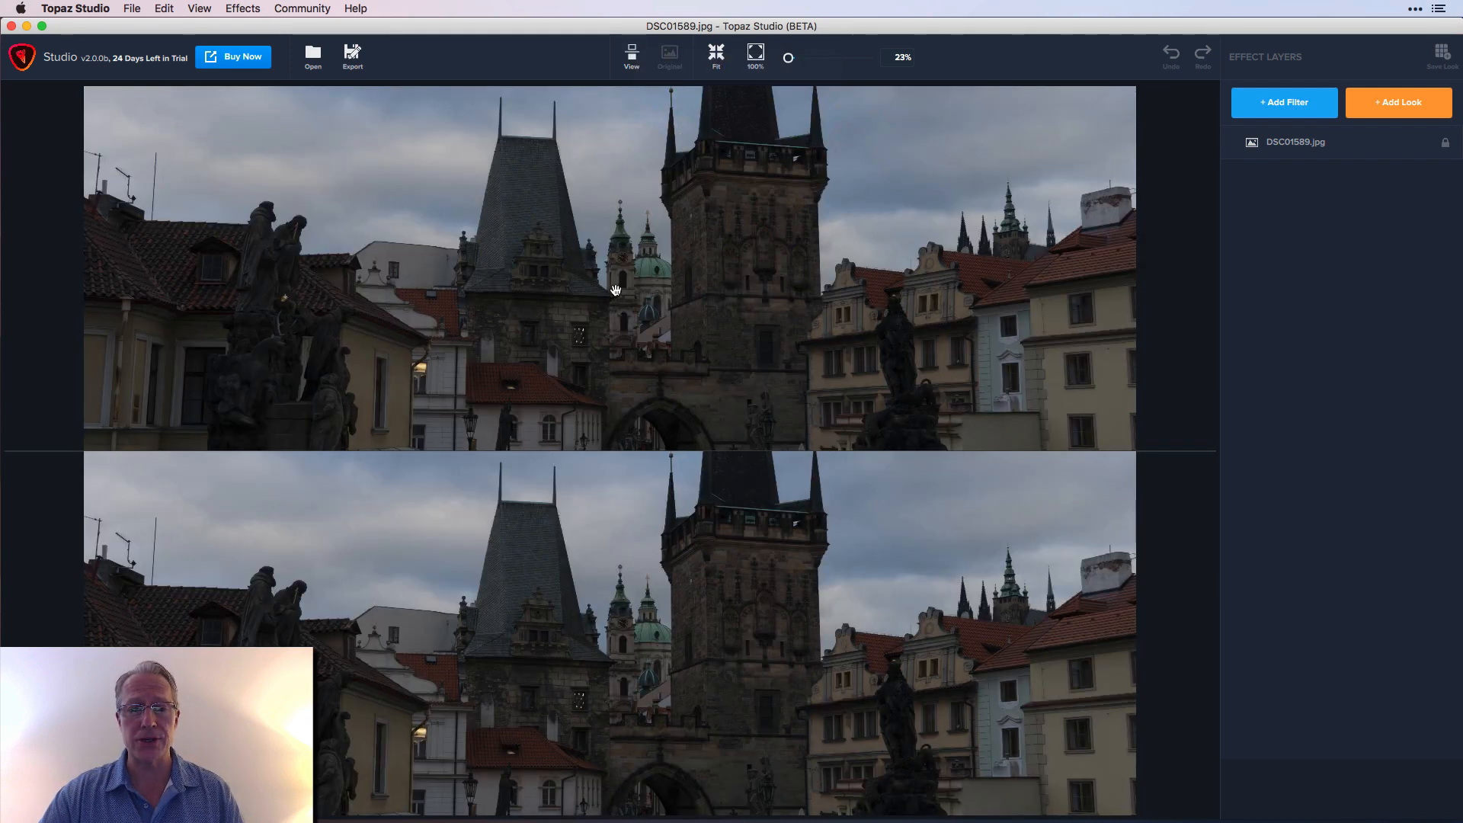
click(631, 55)
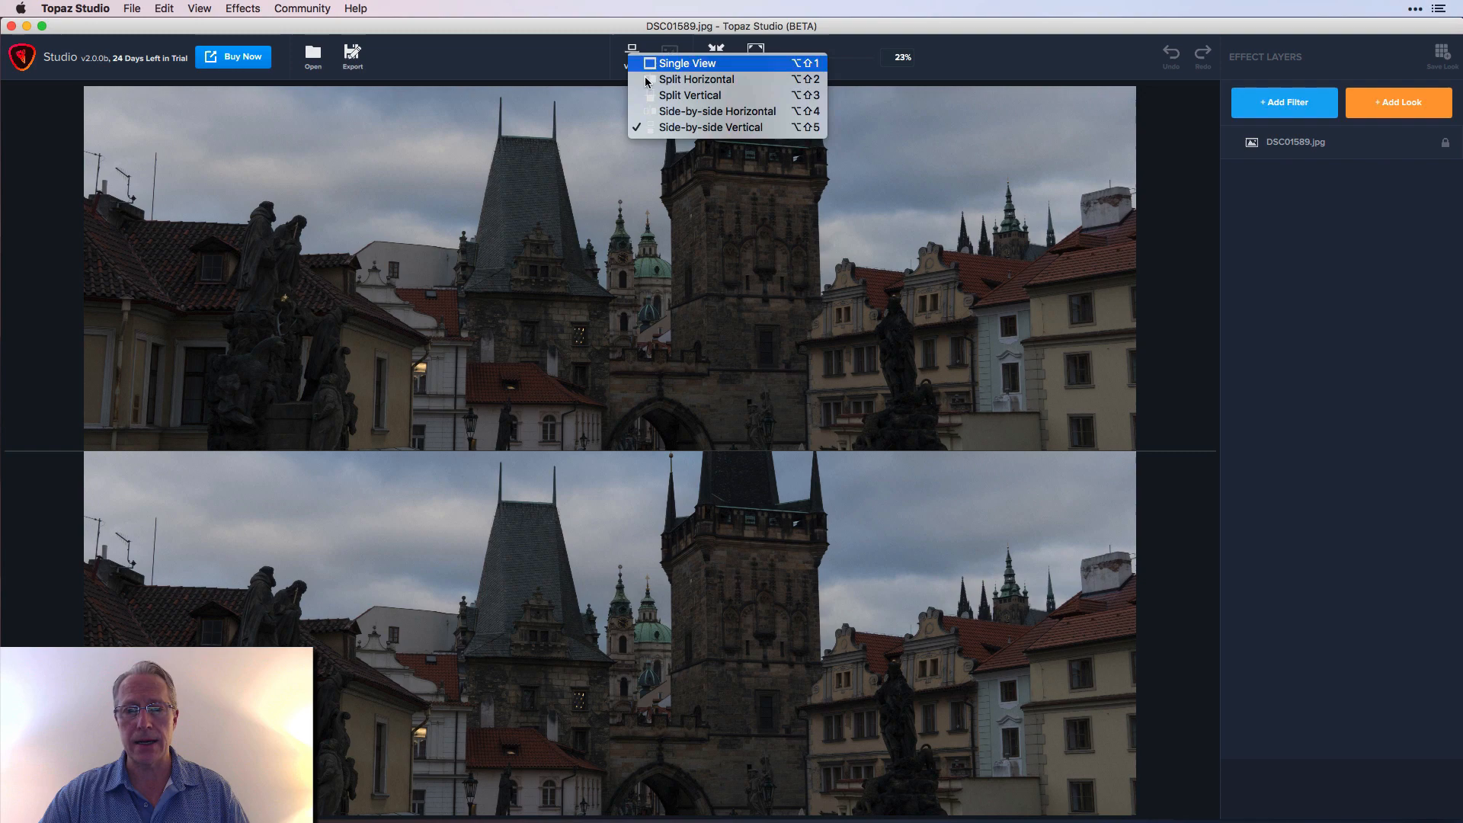
click(696, 112)
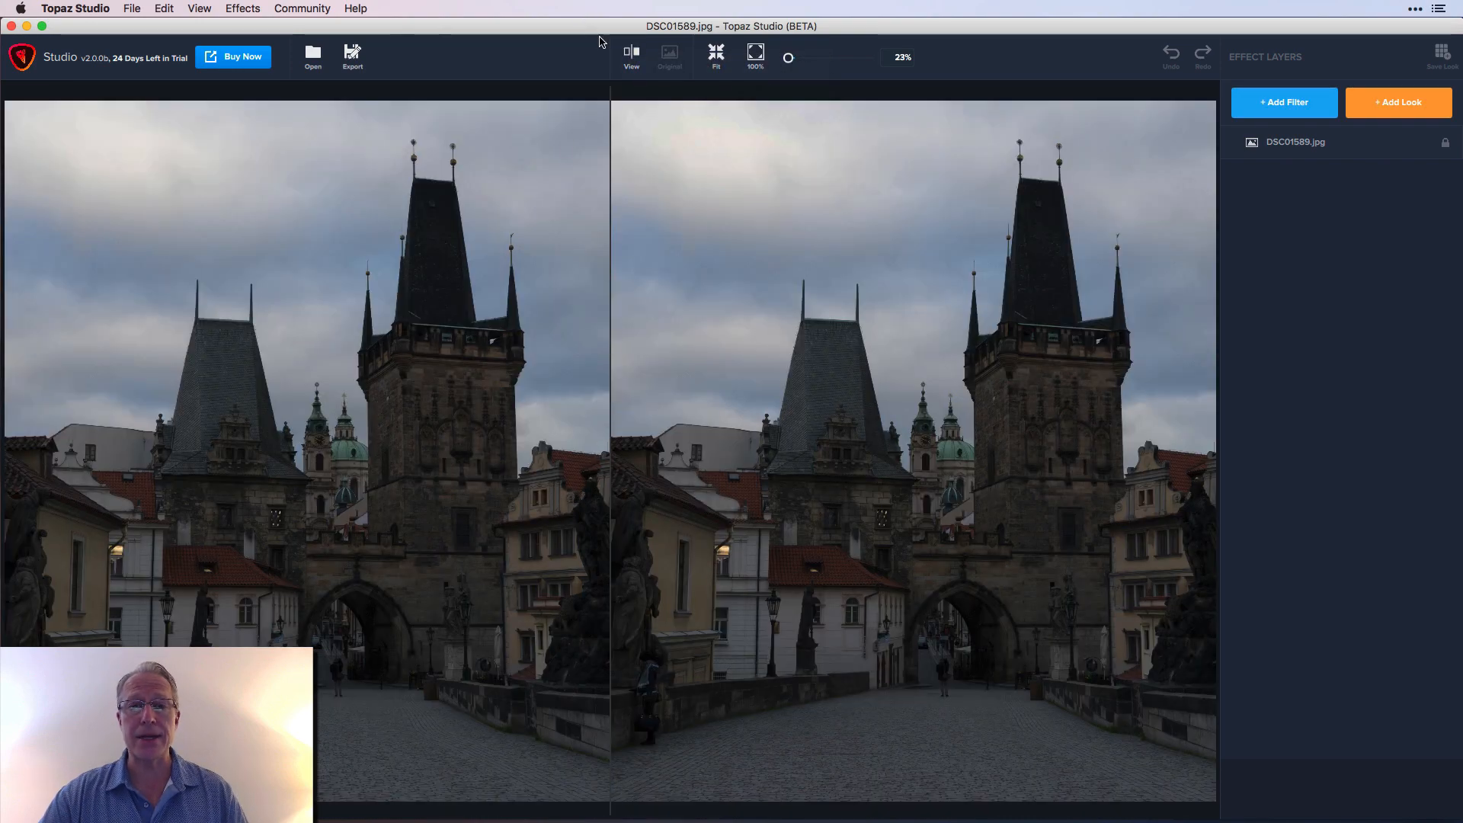
Step: Compare the photo in Split Vertical view, switch to Split Horizontal view, and shift the dividing line slightly
click(631, 55)
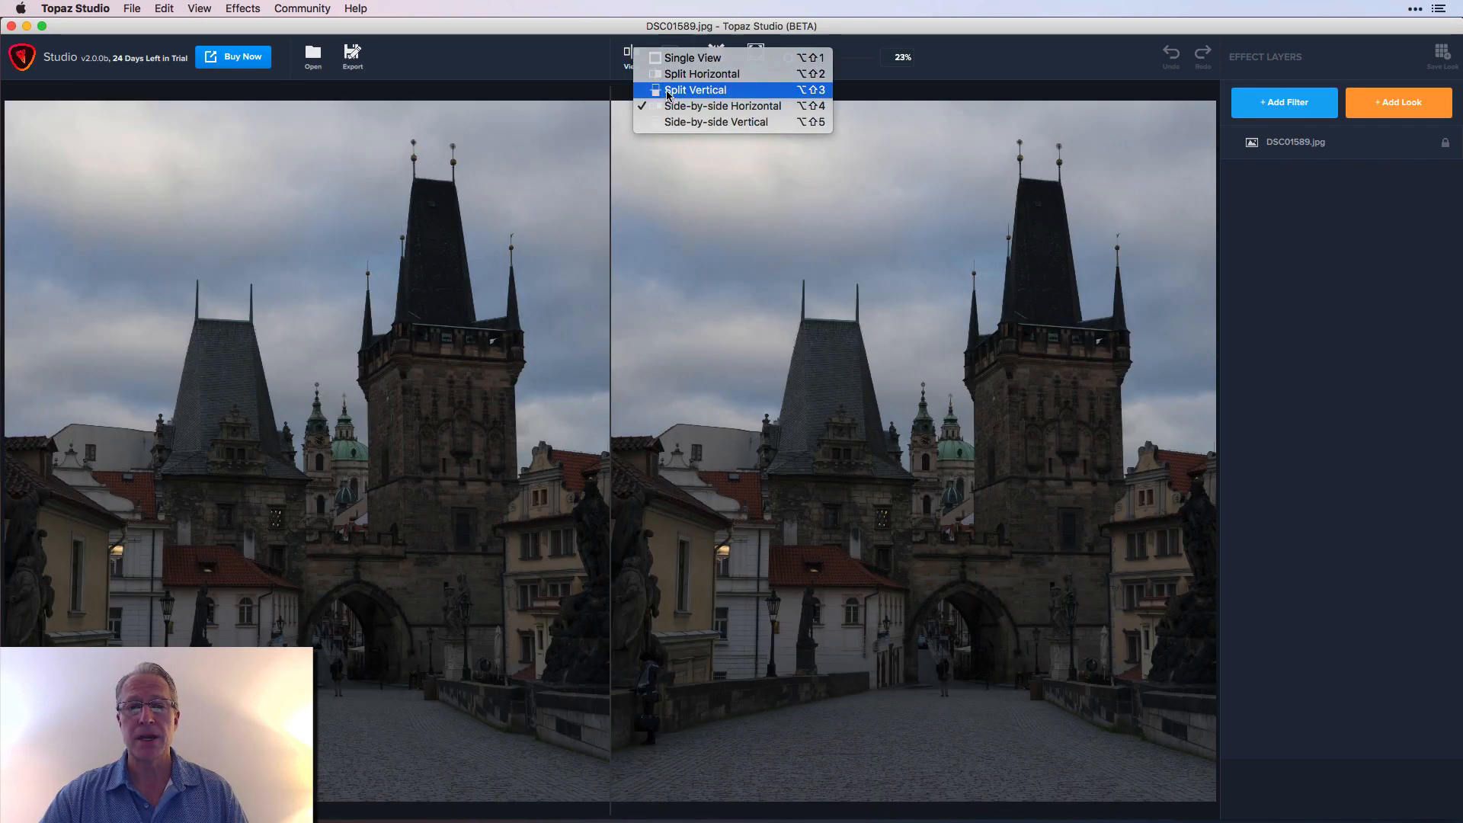
click(668, 91)
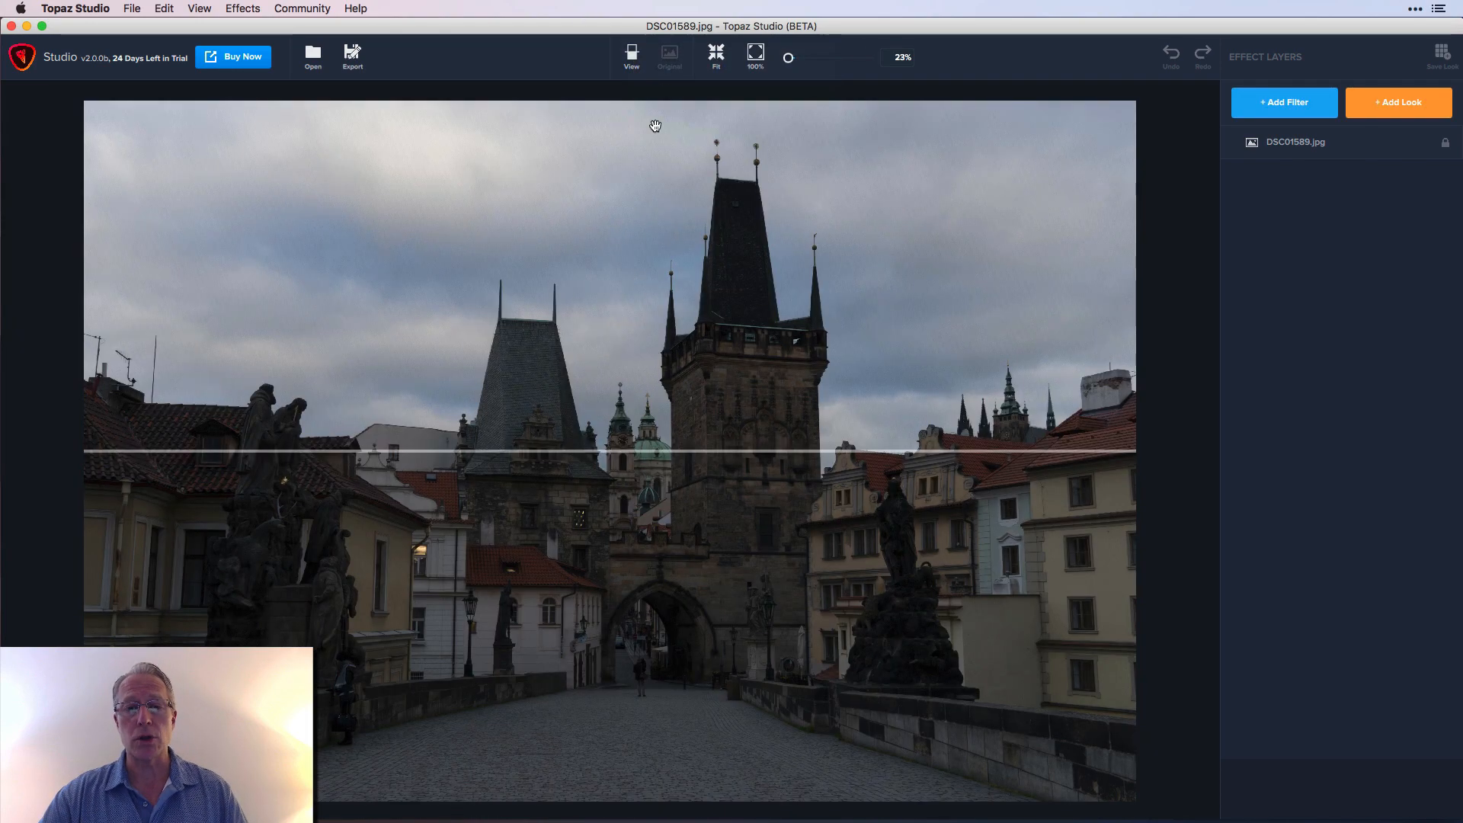
click(632, 58)
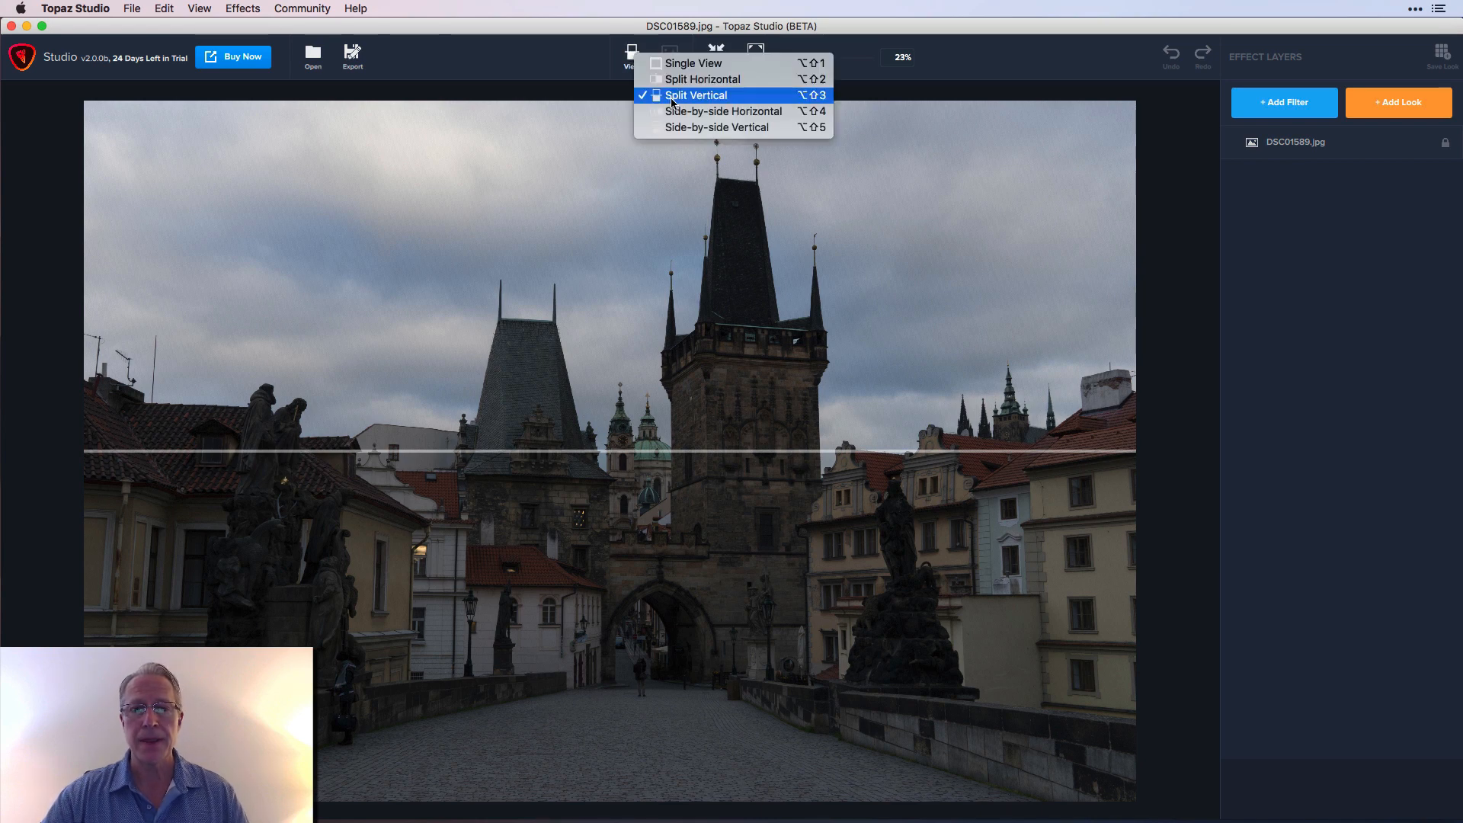
click(674, 80)
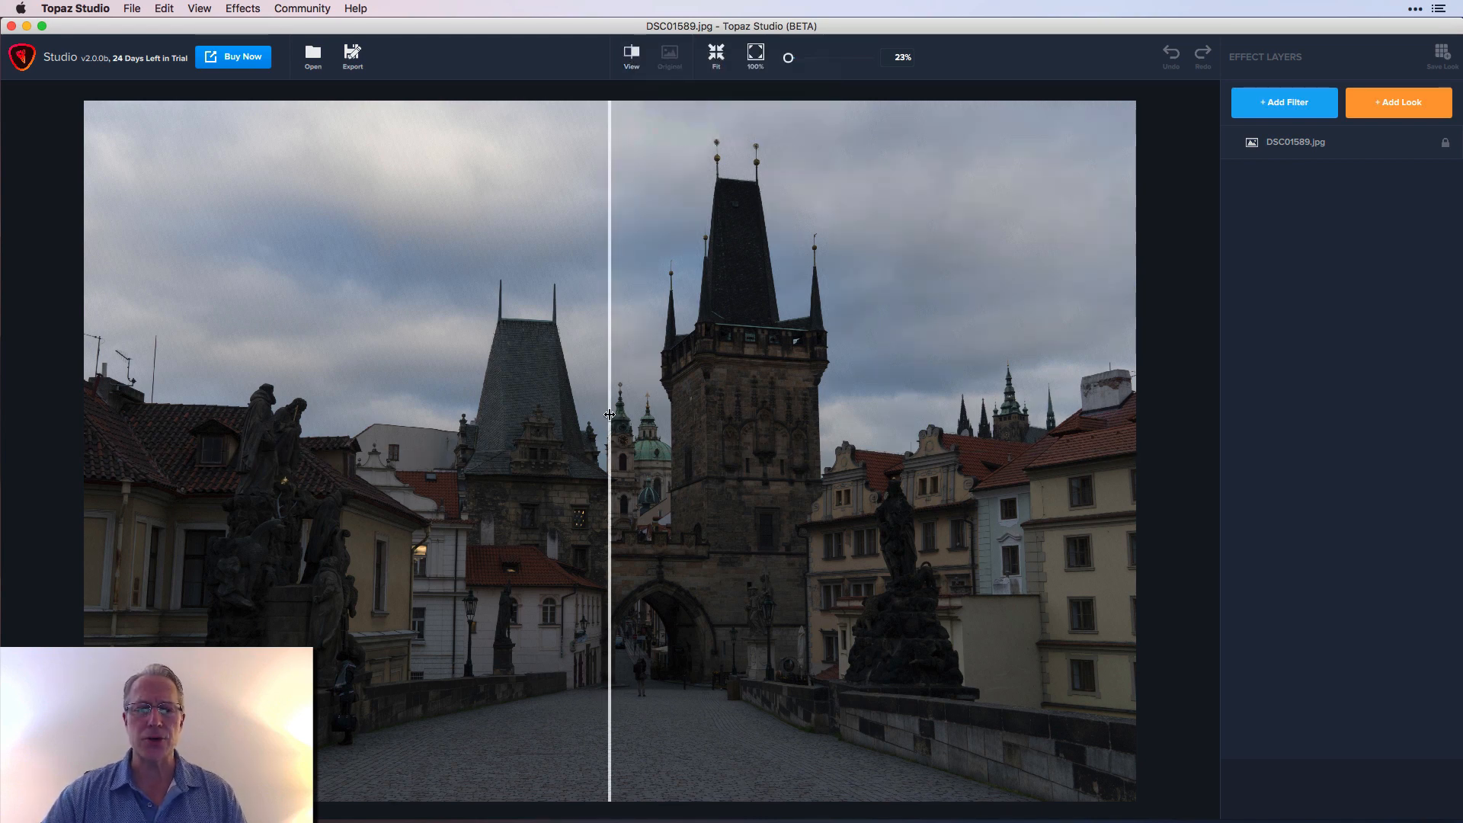
mouse_move(609, 415)
mouse_down()
mouse_move(965, 408)
mouse_move(572, 396)
mouse_move(607, 394)
mouse_up()
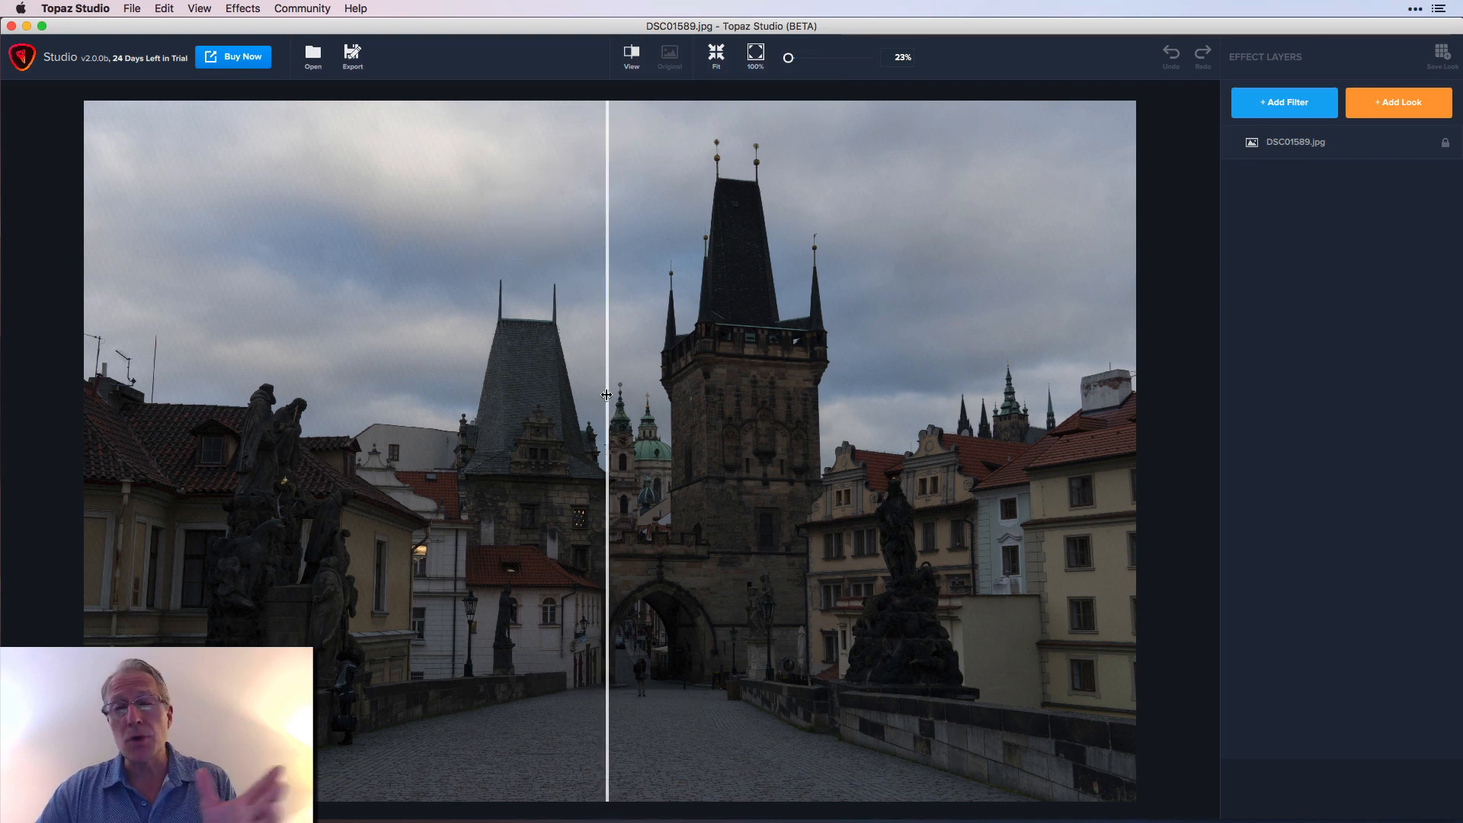
Step: Restore Single View and inspect the photo at 198% zoom before fitting it back to the window
click(631, 59)
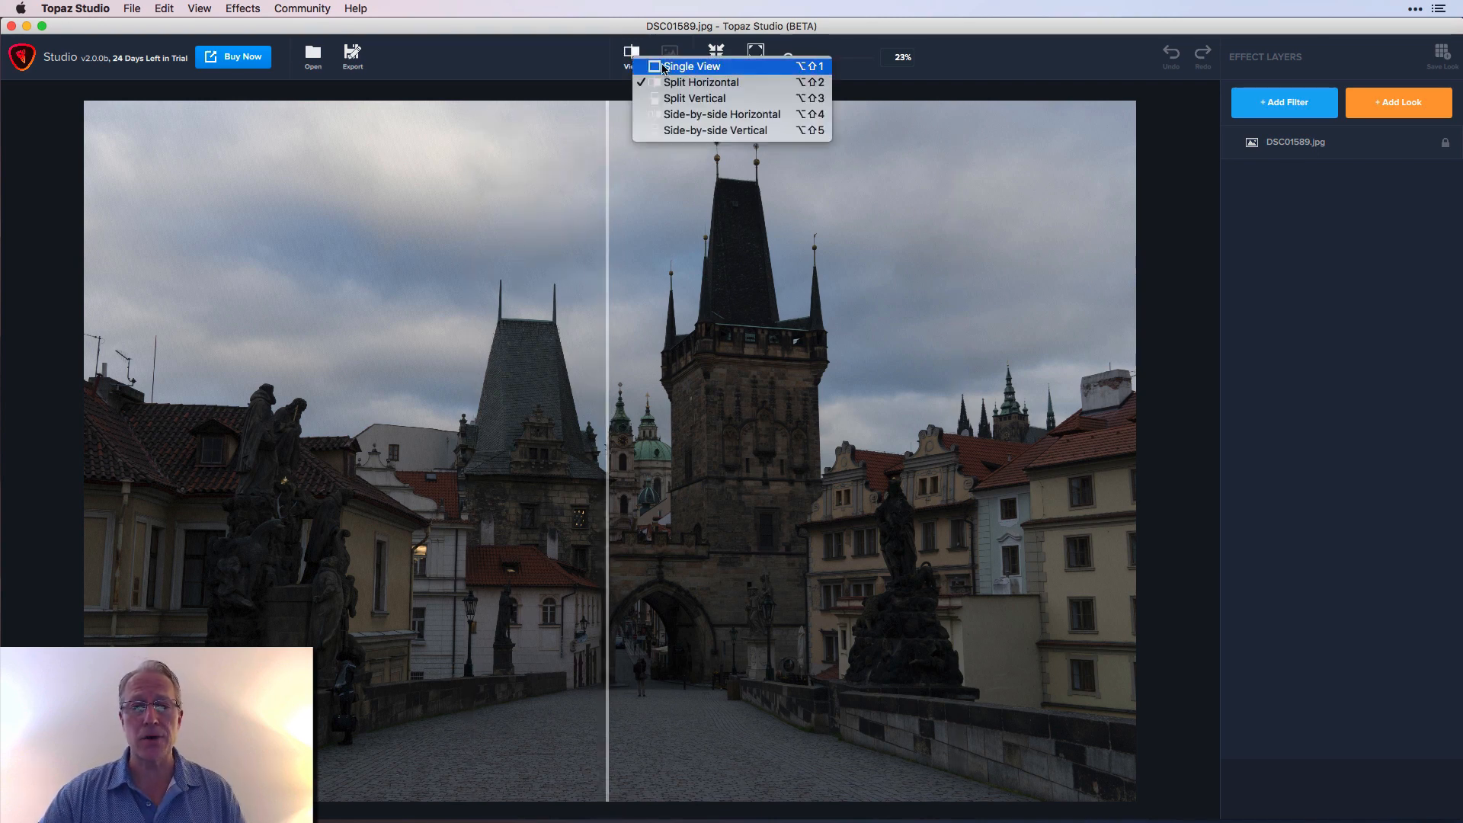
click(670, 69)
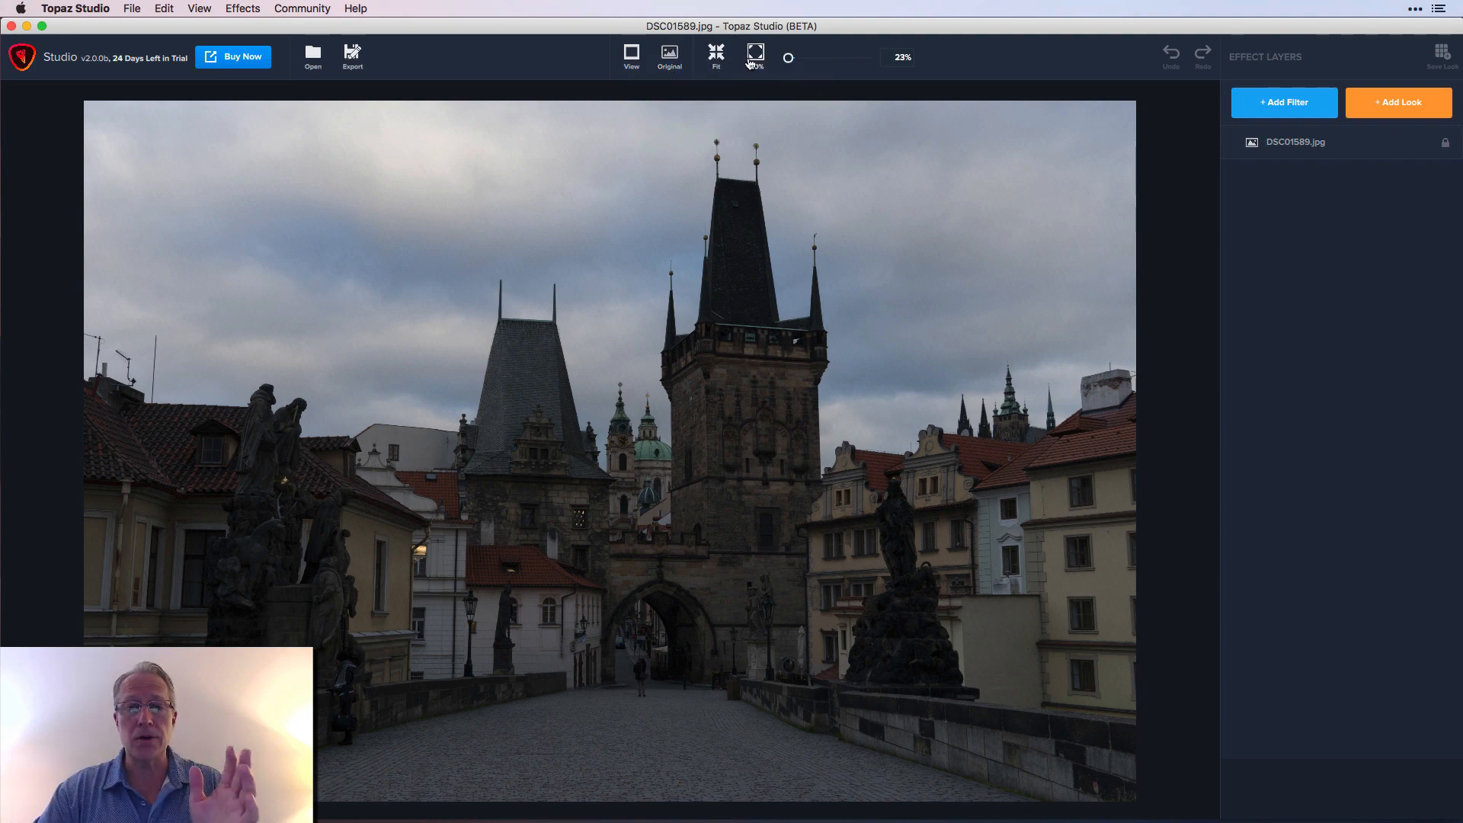
drag(788, 57, 802, 57)
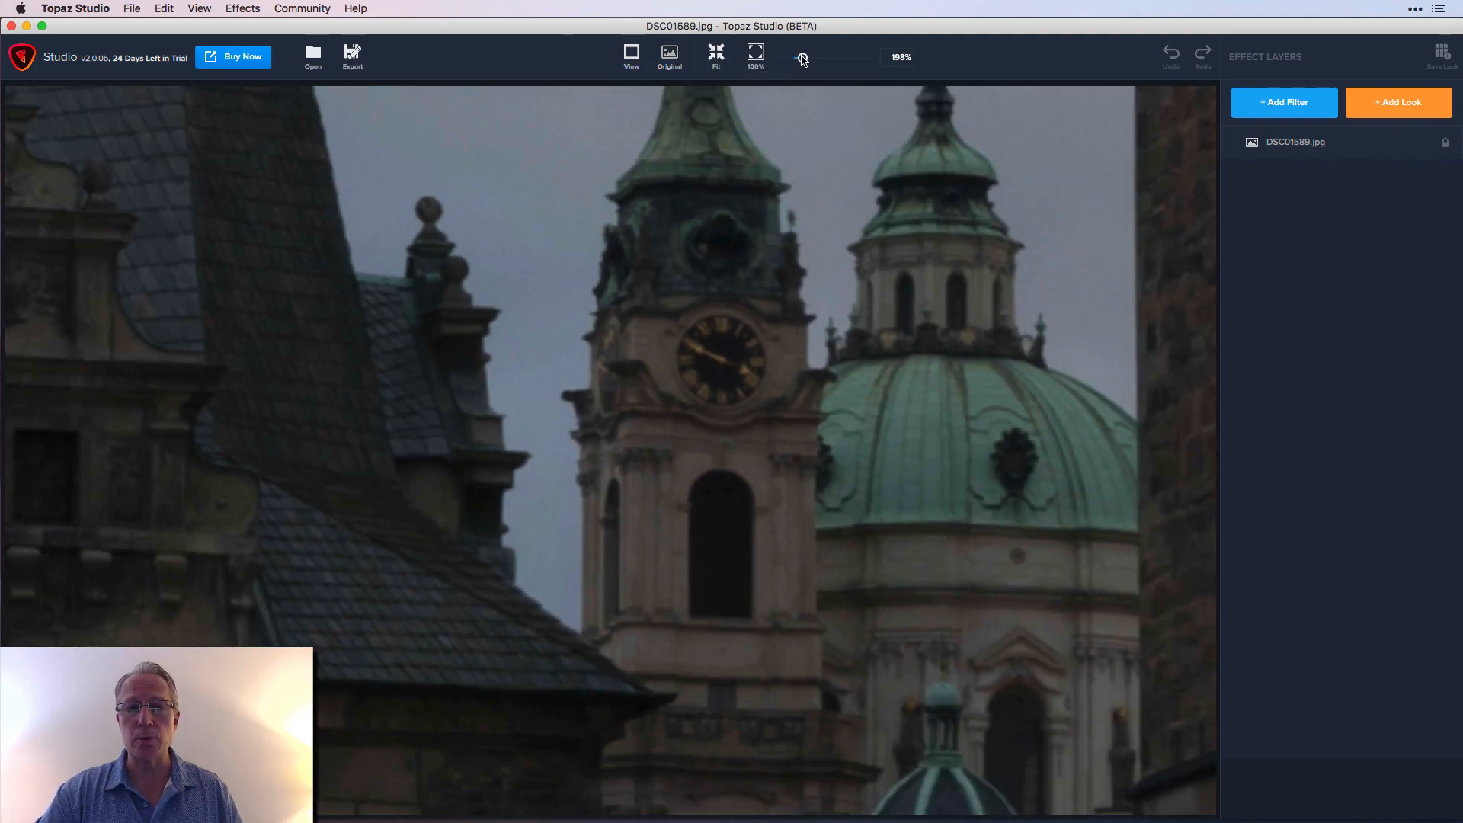
click(720, 64)
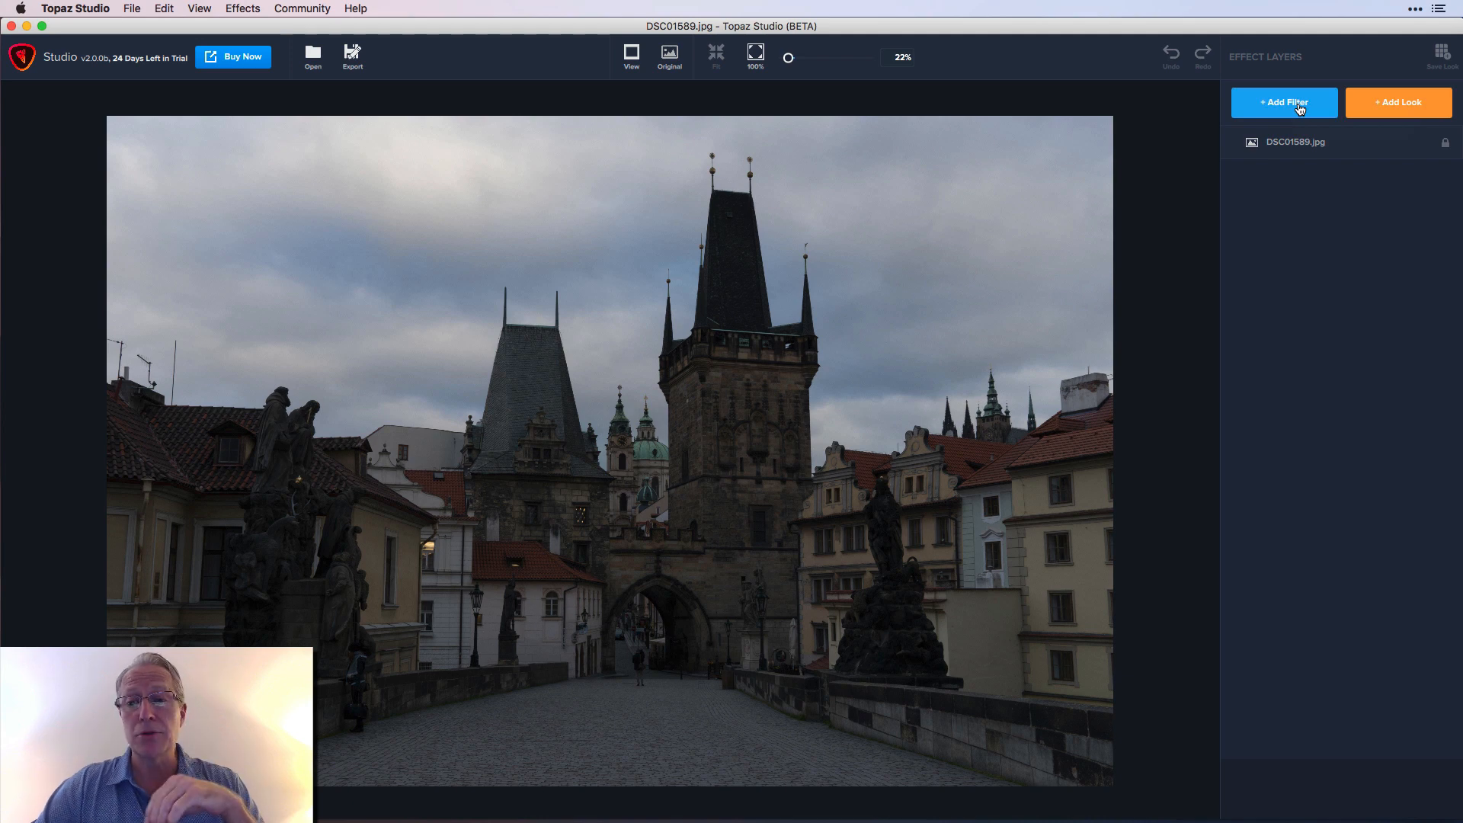
Step: Browse the available filters, collapsing and expanding the Fix and Color groups, and check the favorites list before returning to all effects
click(1300, 110)
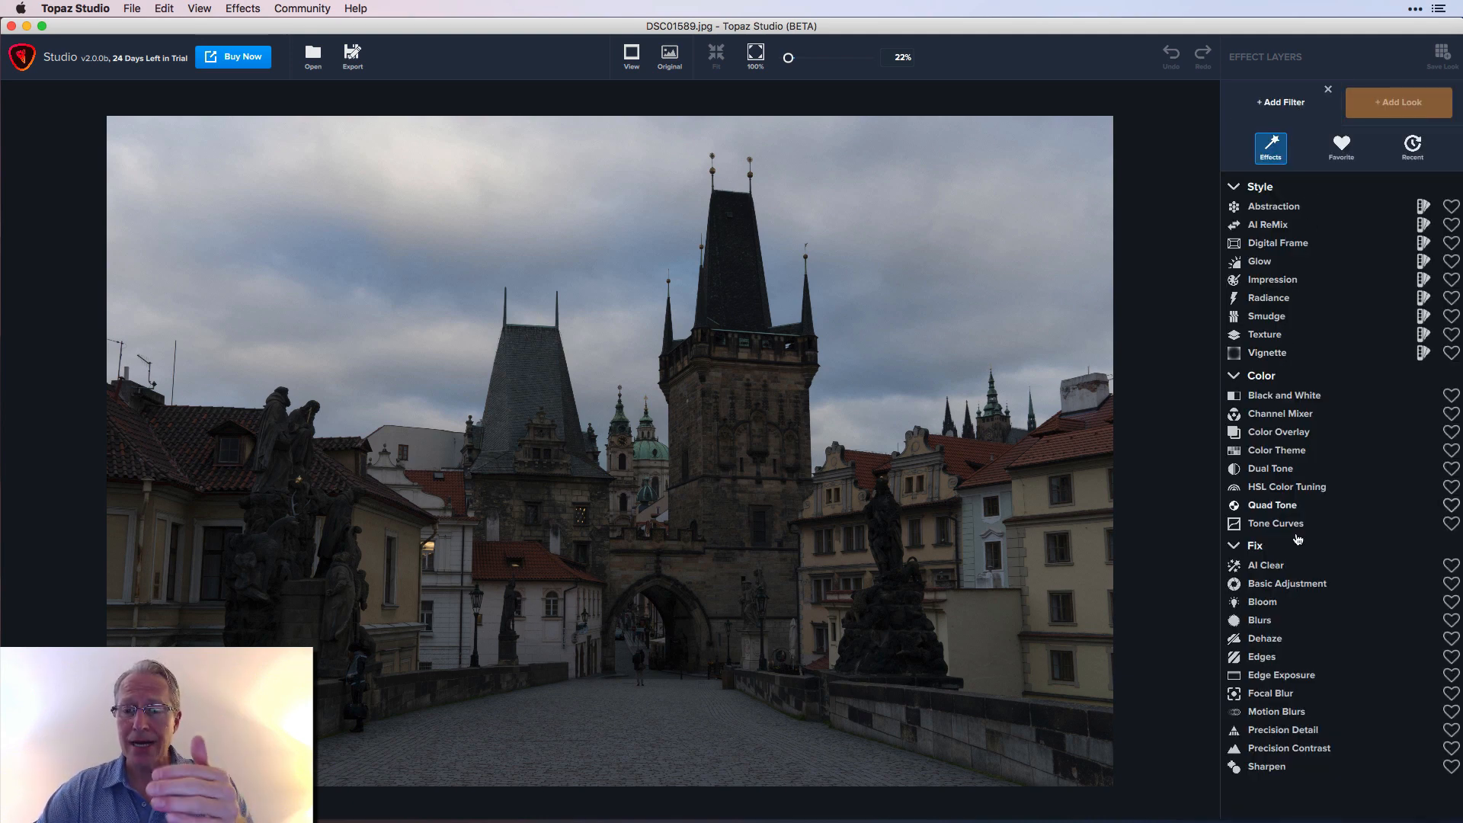
click(1234, 545)
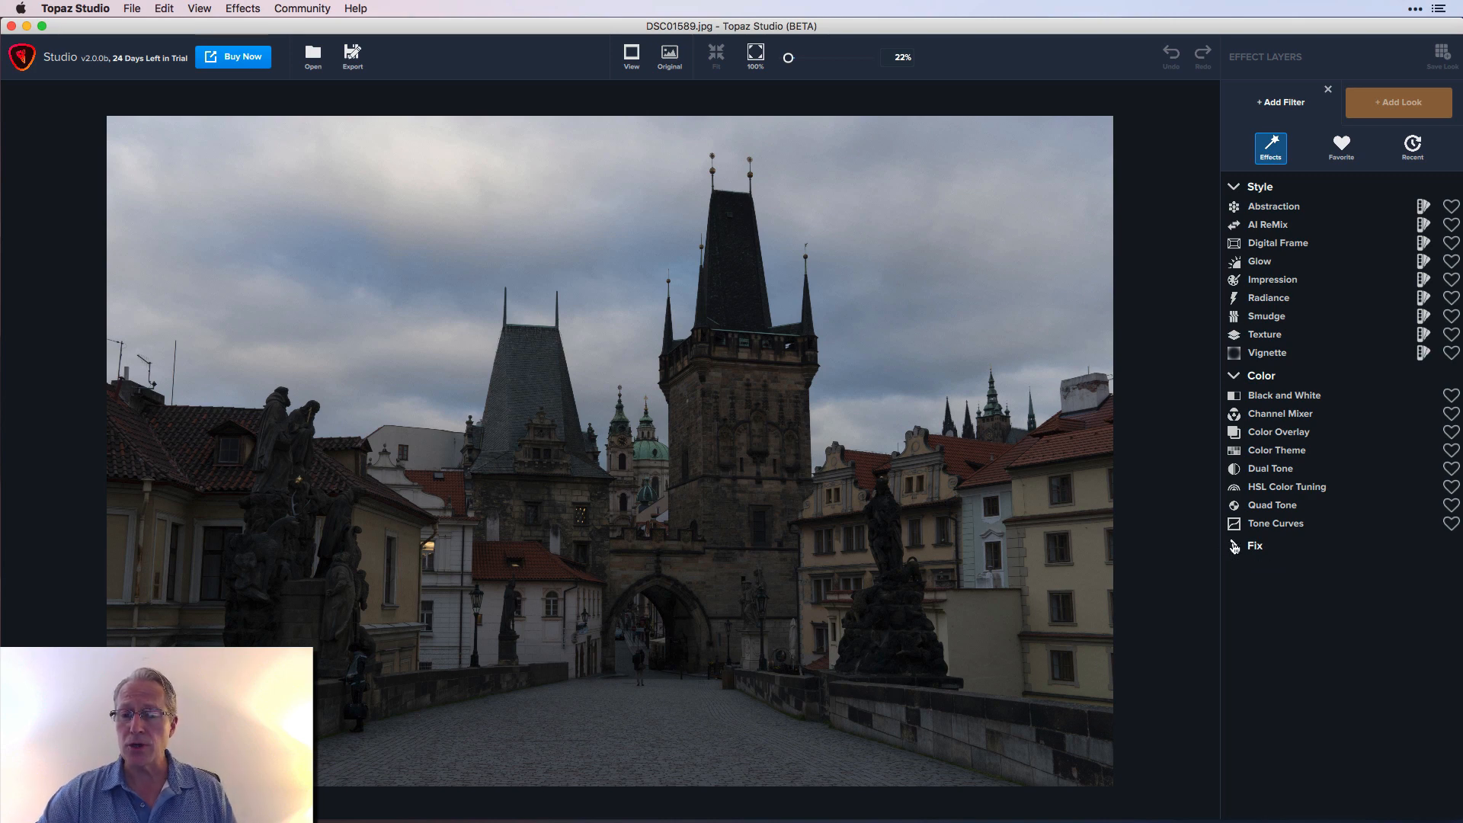
click(1234, 376)
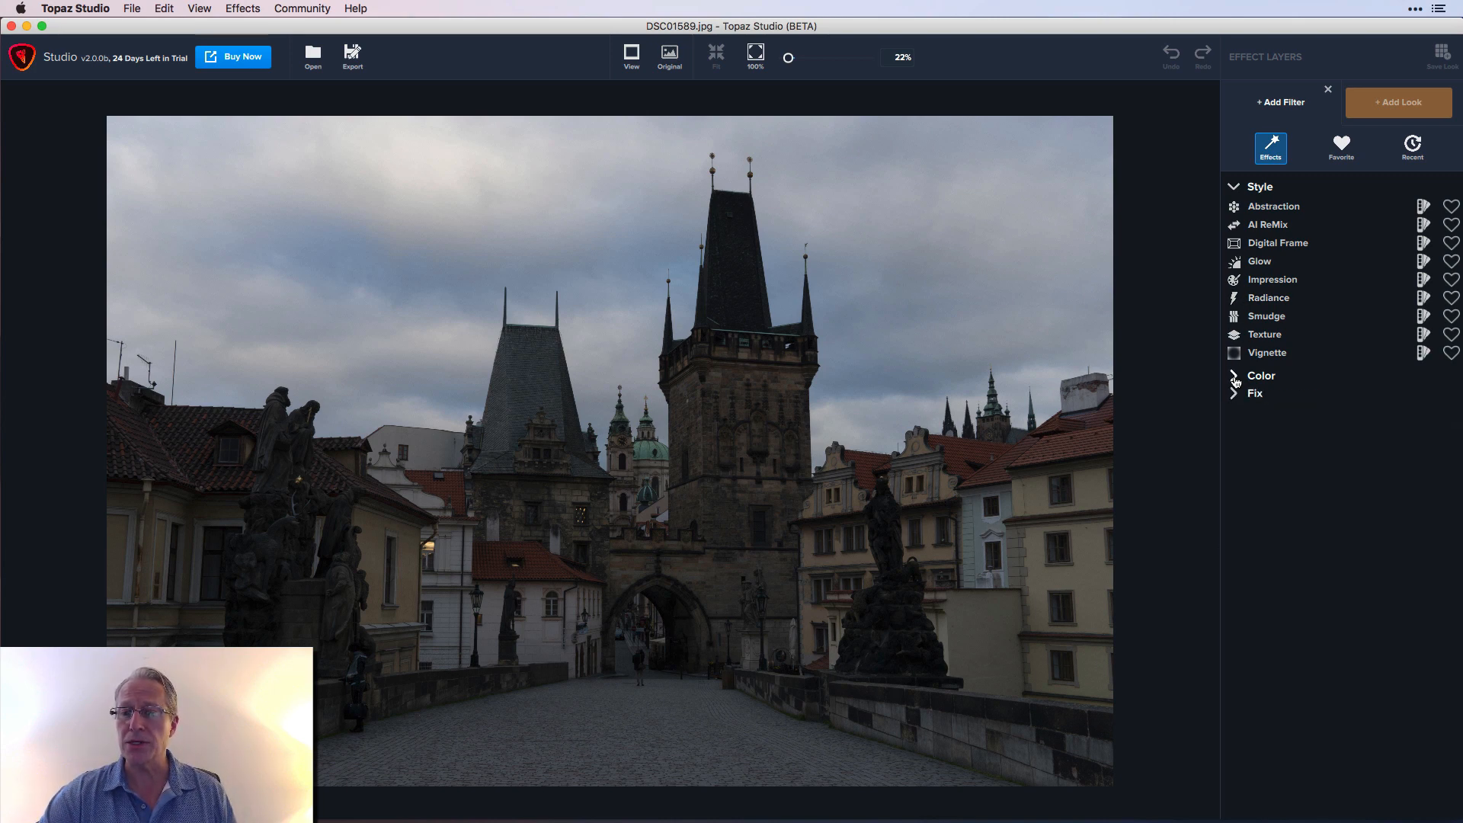
click(1234, 375)
click(1233, 546)
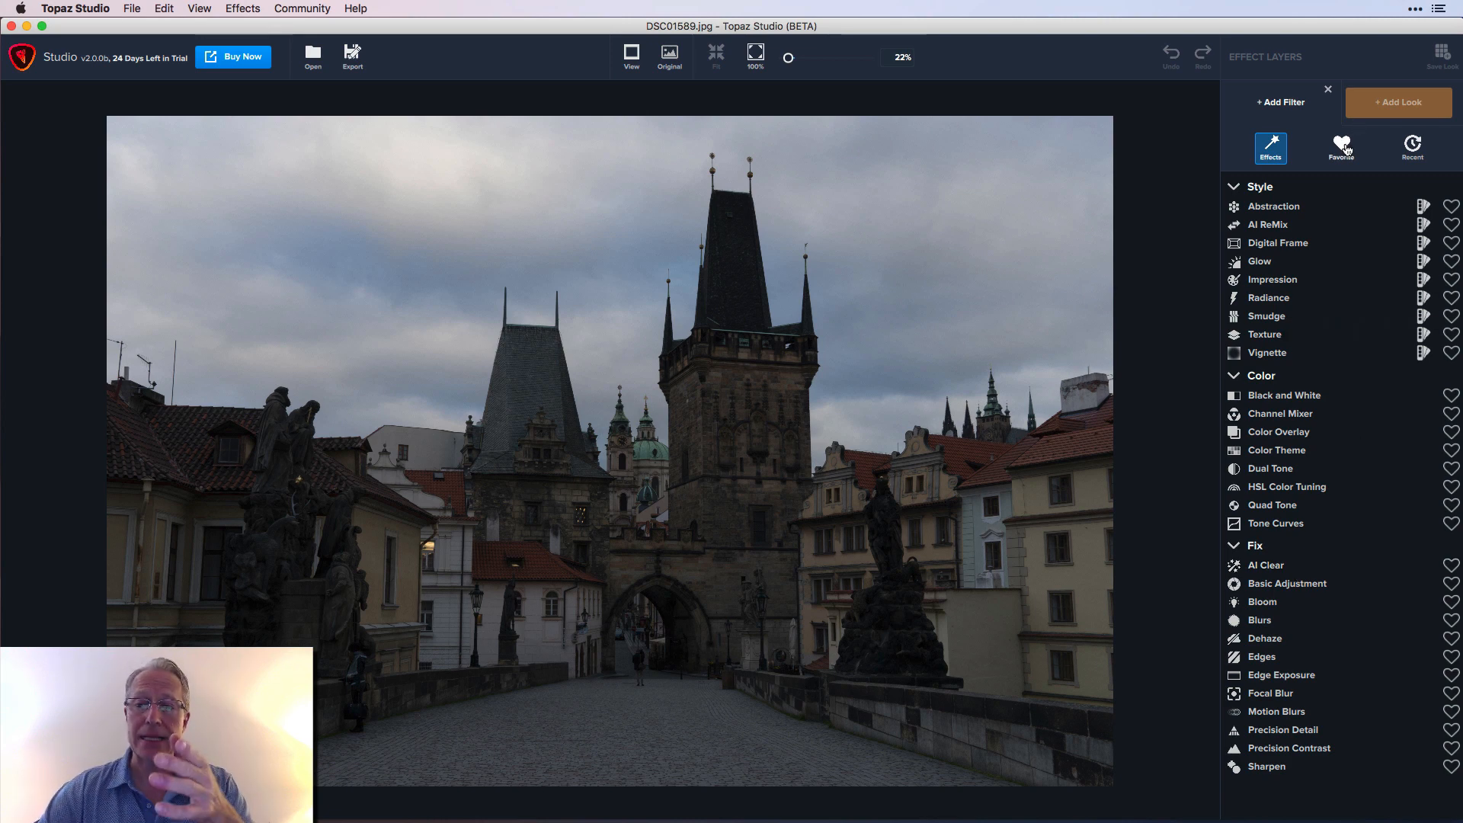
click(1343, 149)
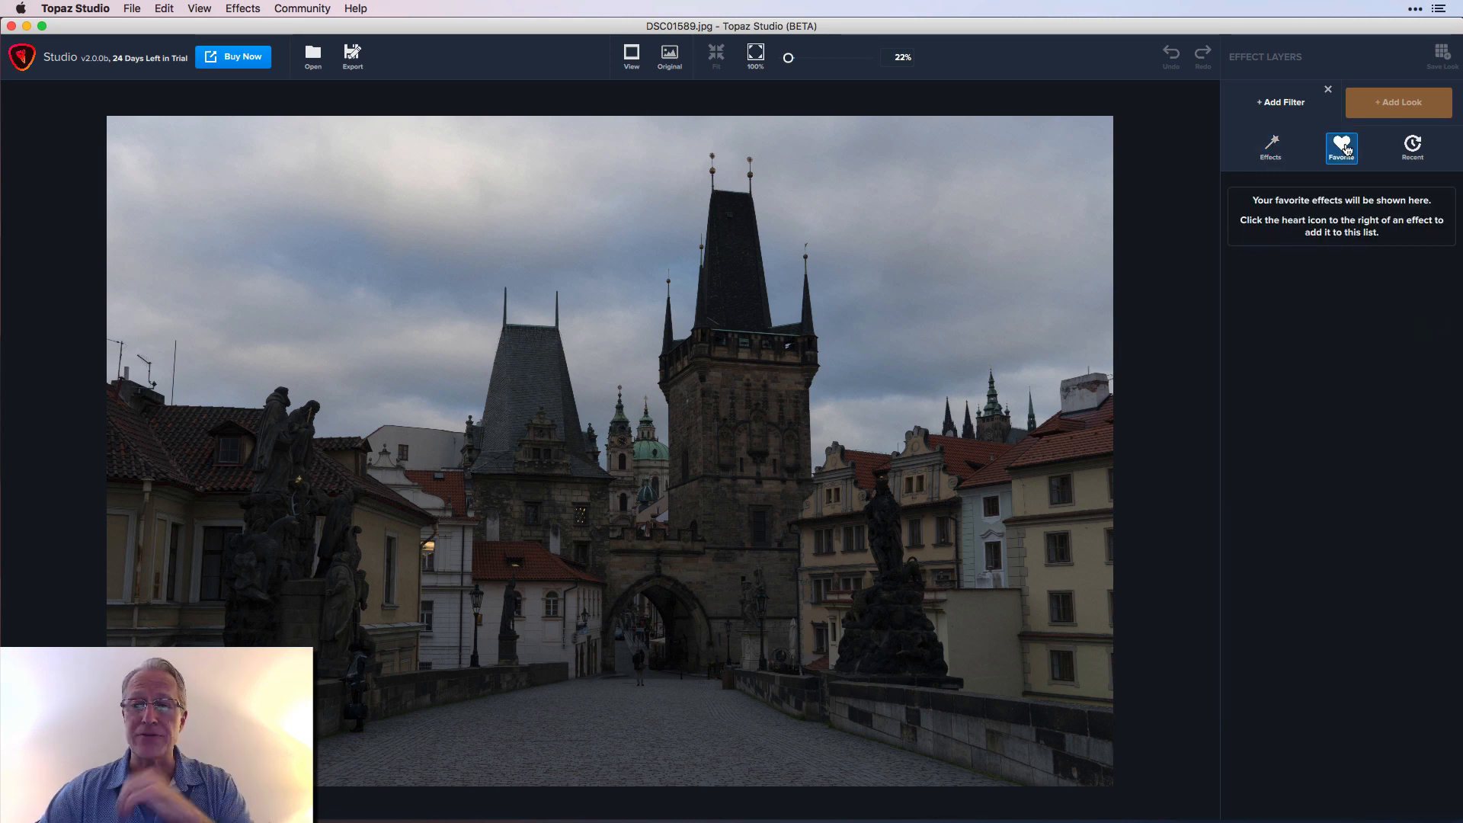
click(1271, 151)
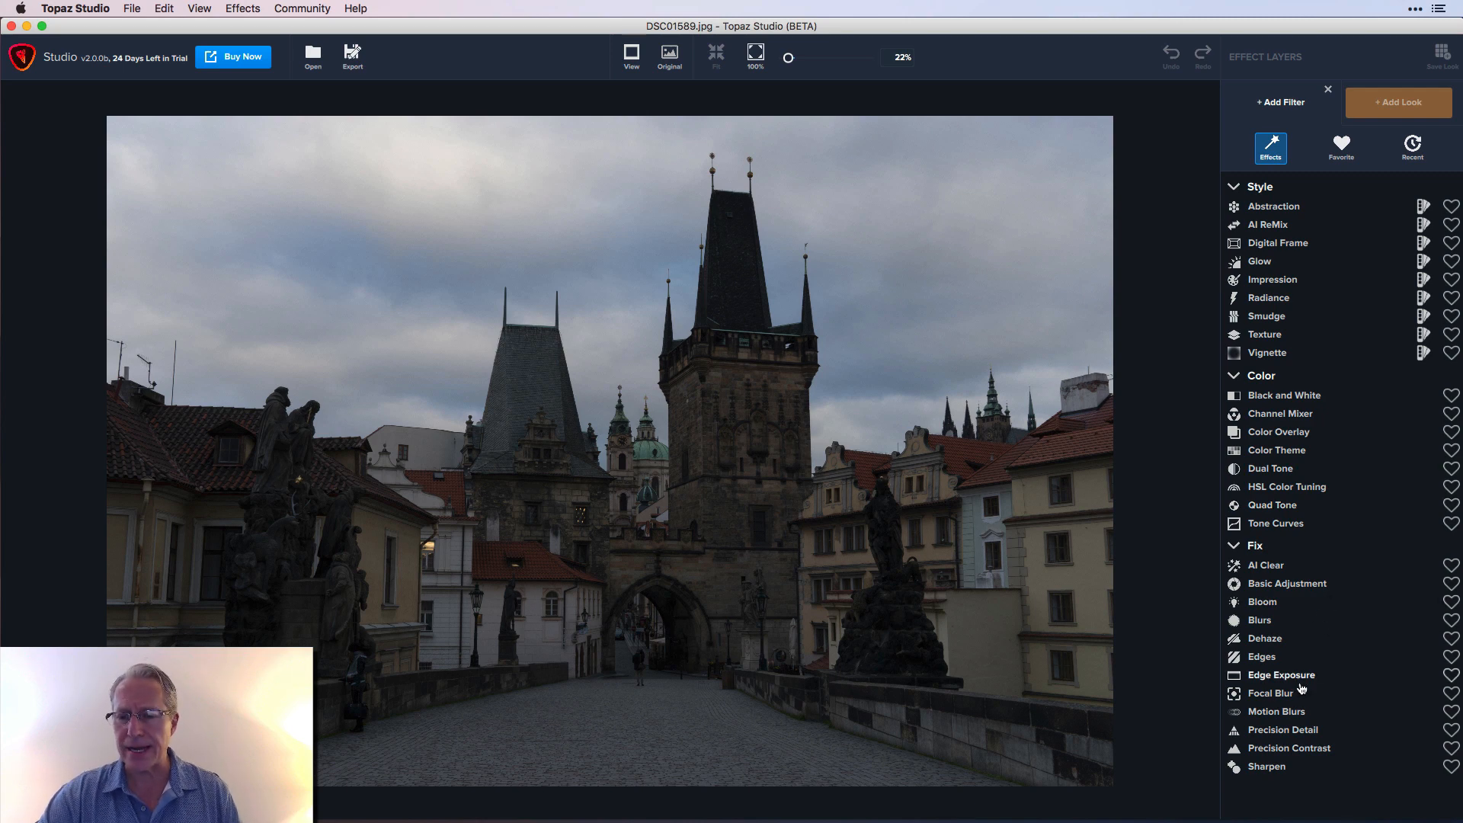
Step: Add a Precision Contrast filter with Micro contrast at 0.48 and Low contrast at 0.27
click(1310, 748)
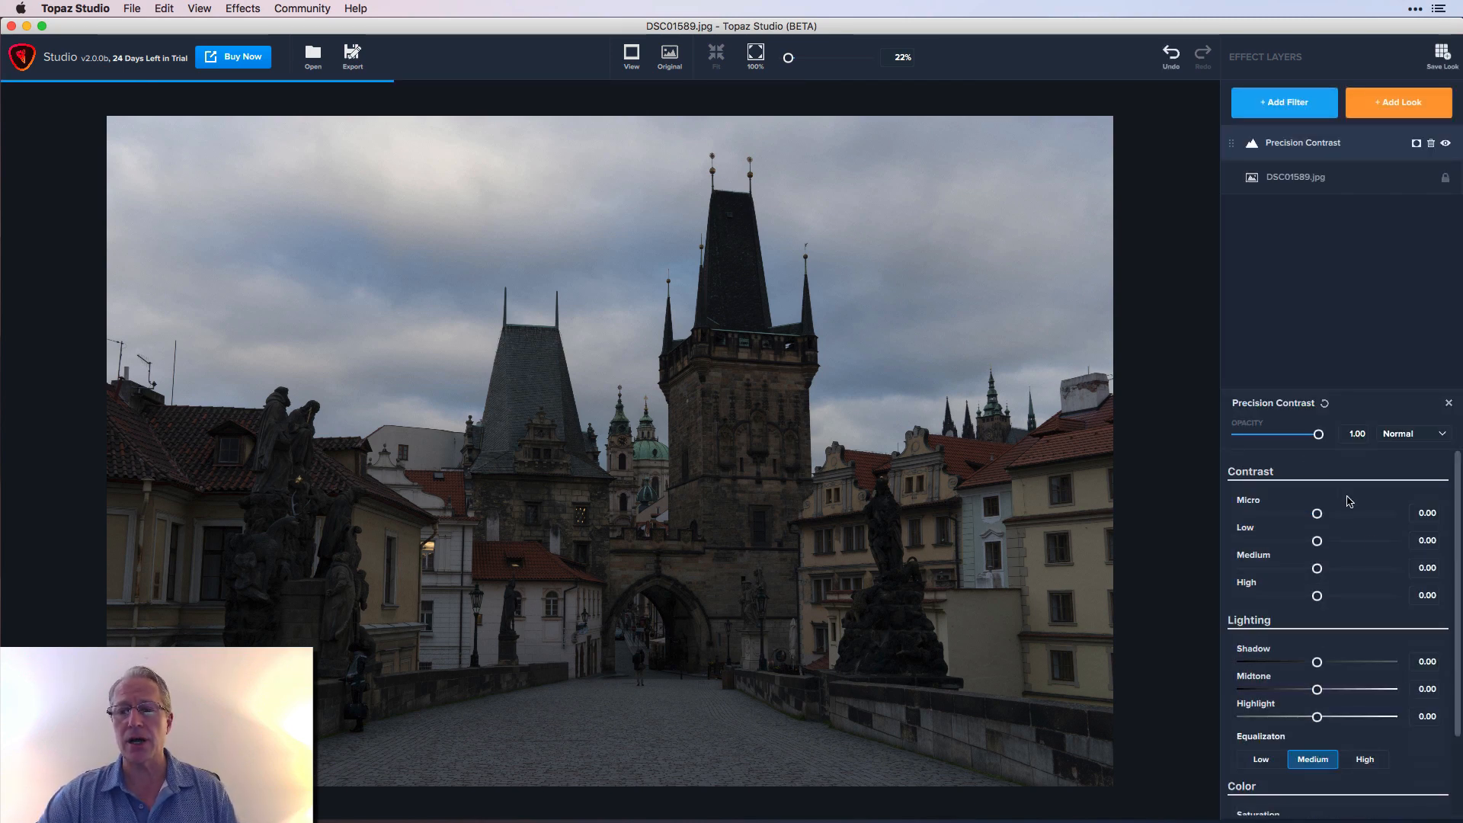
drag(1317, 541, 1352, 517)
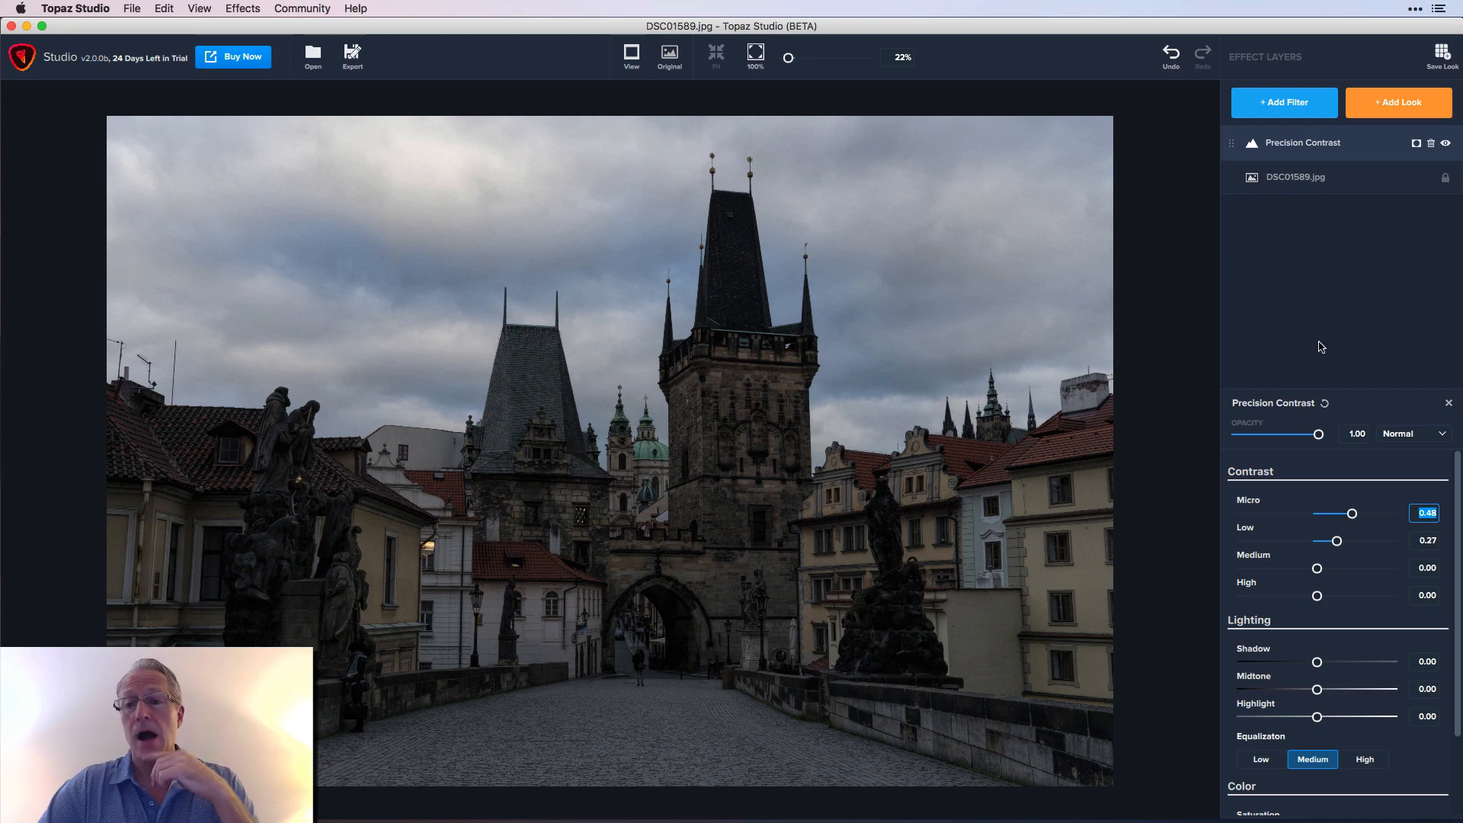
Step: Add a Vignette filter and set its Strength to 0.74 and Size to 0.59
click(1291, 109)
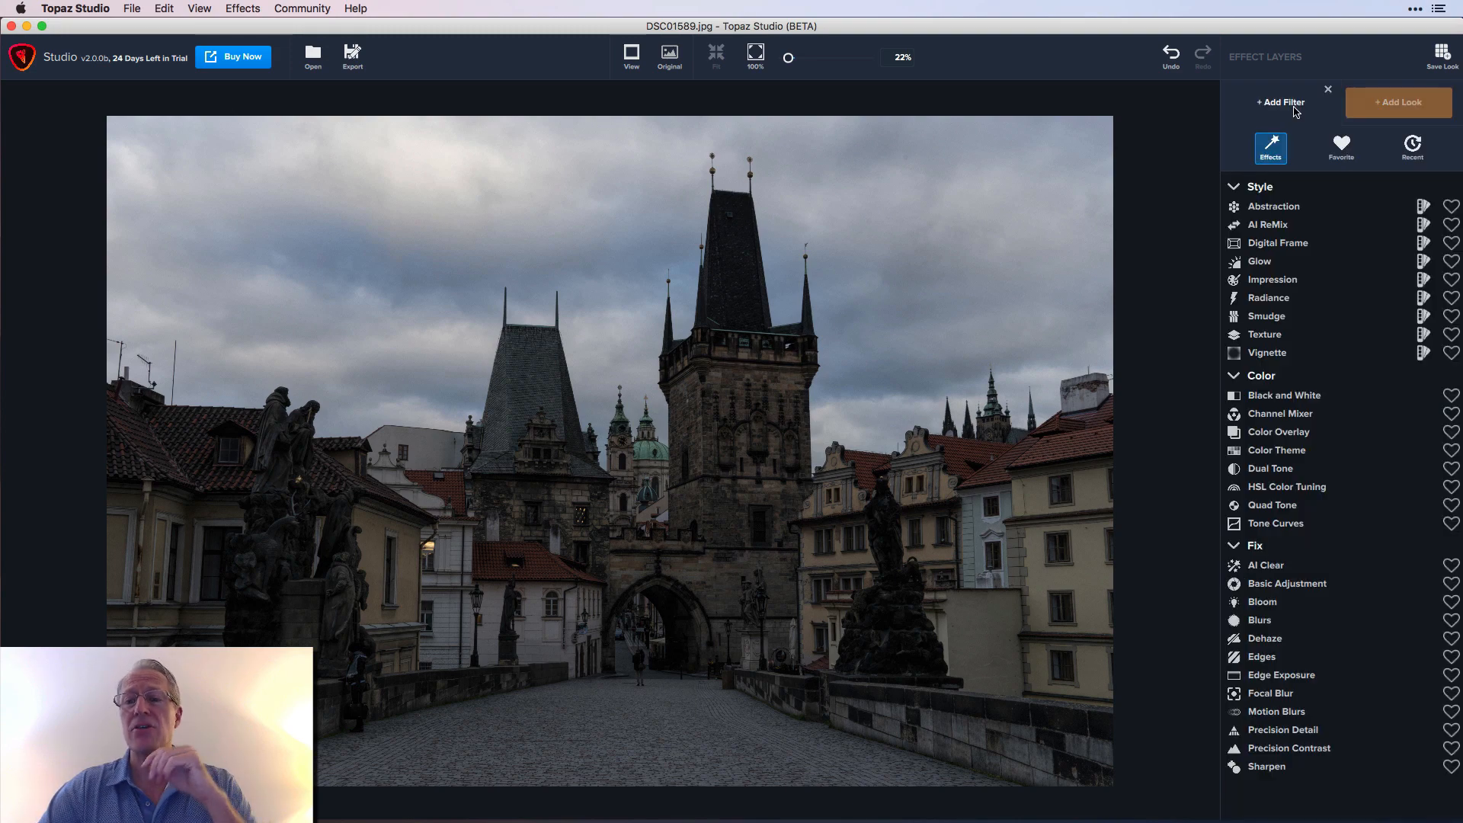
click(1281, 354)
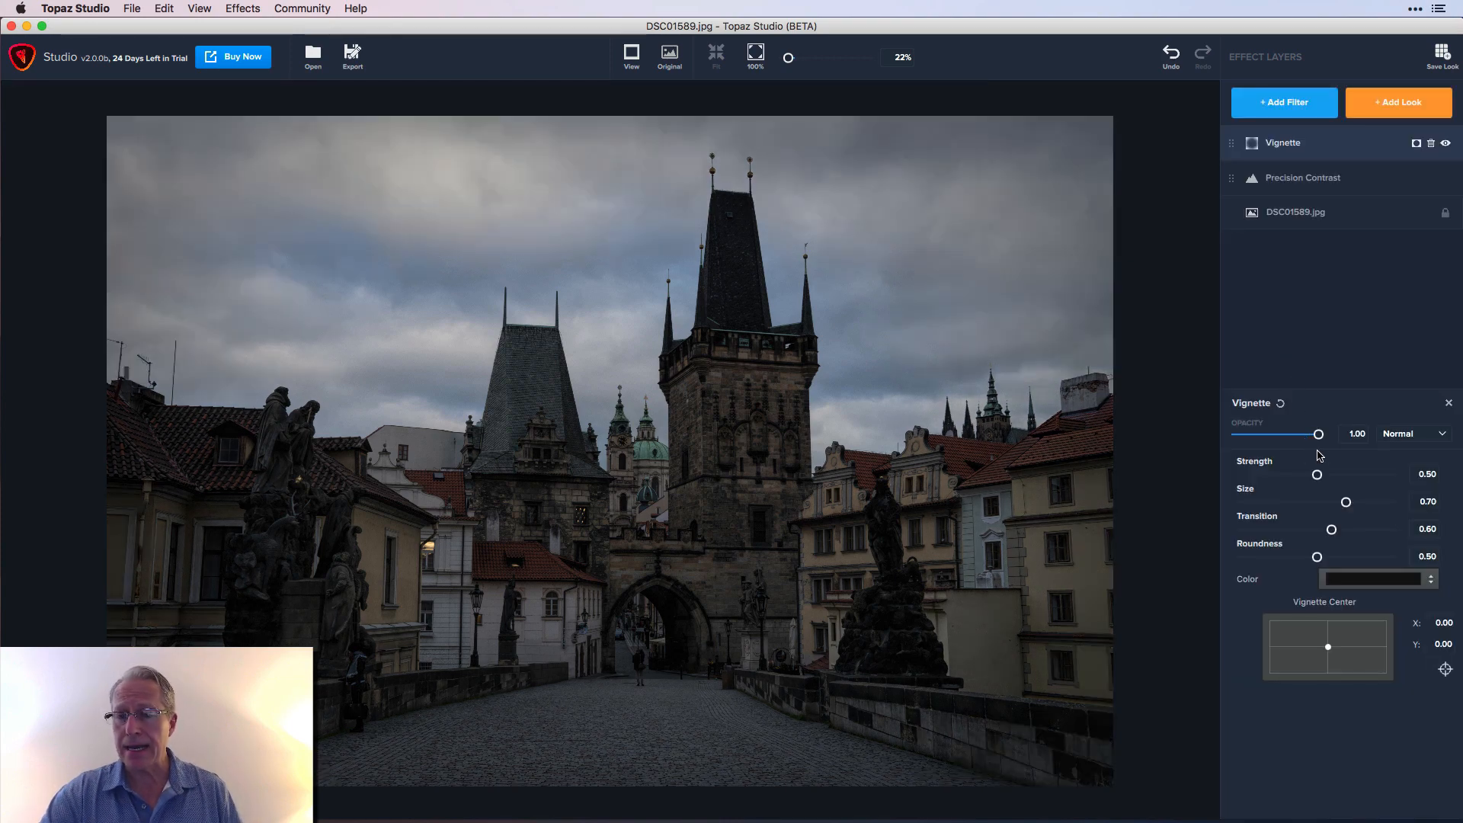
drag(1317, 474, 1330, 506)
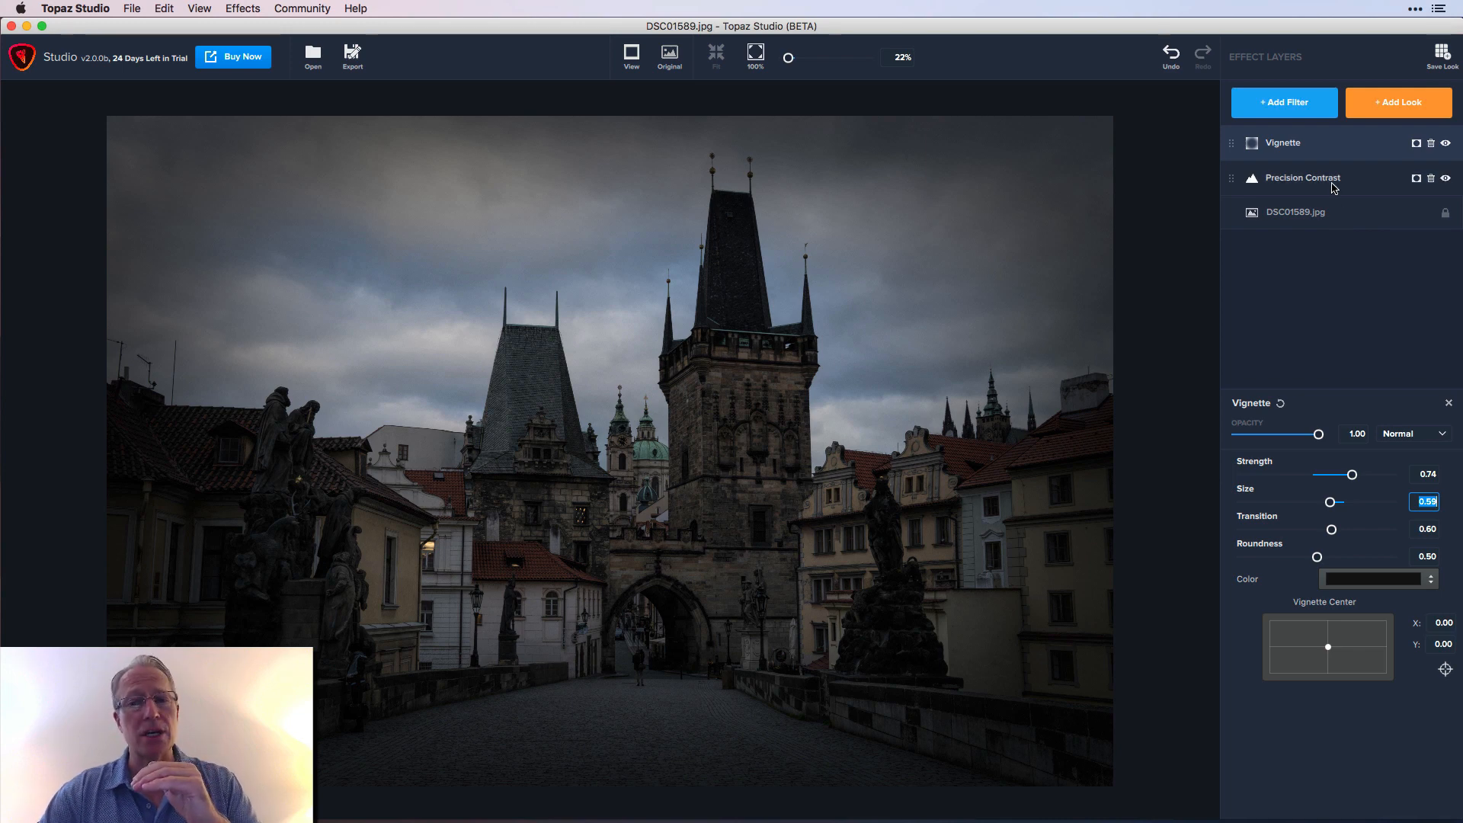
Step: Compare the photo with the Vignette layer hidden and shown, and delete that layer
click(1333, 187)
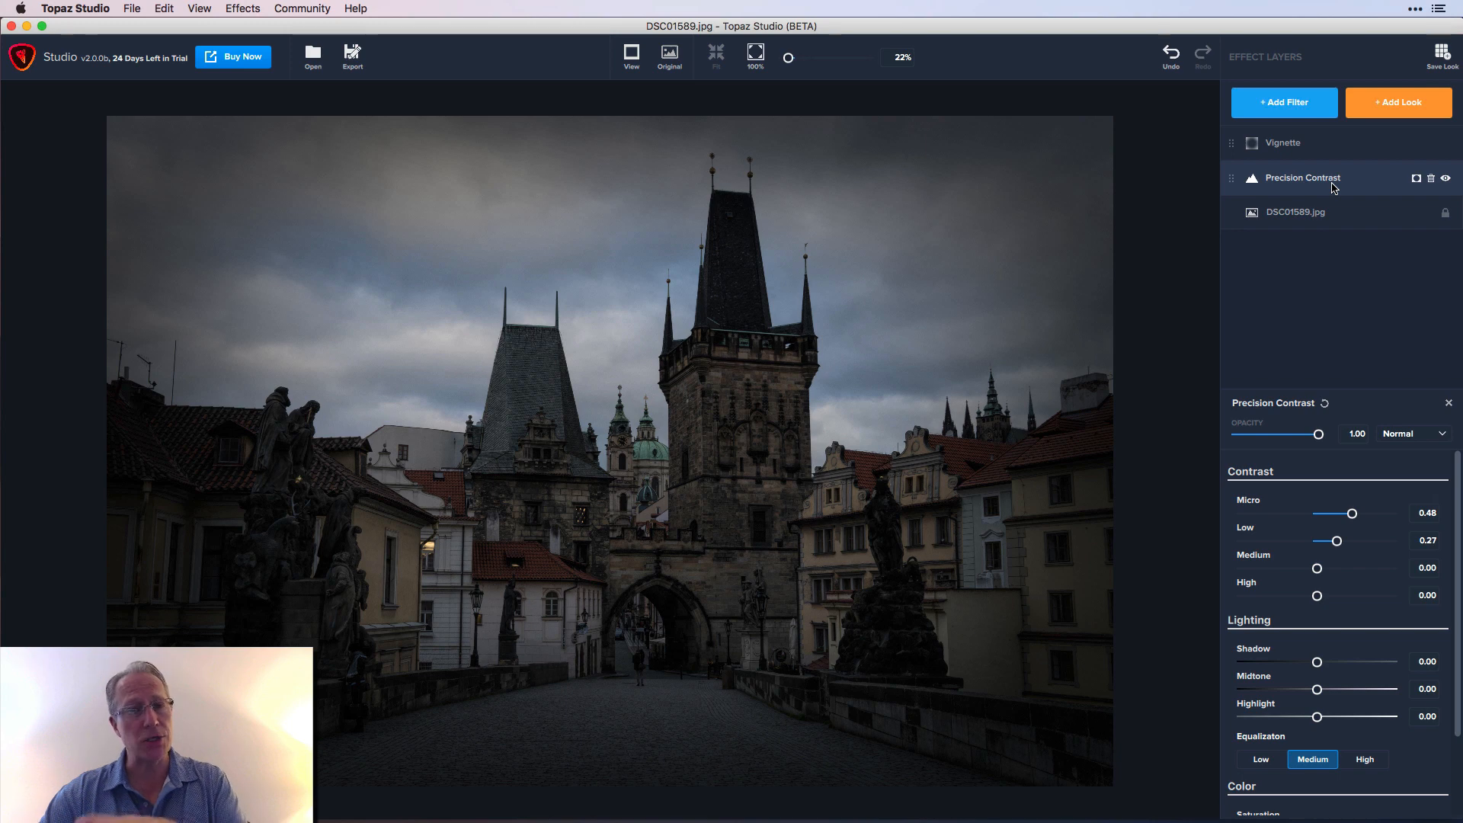
click(1318, 155)
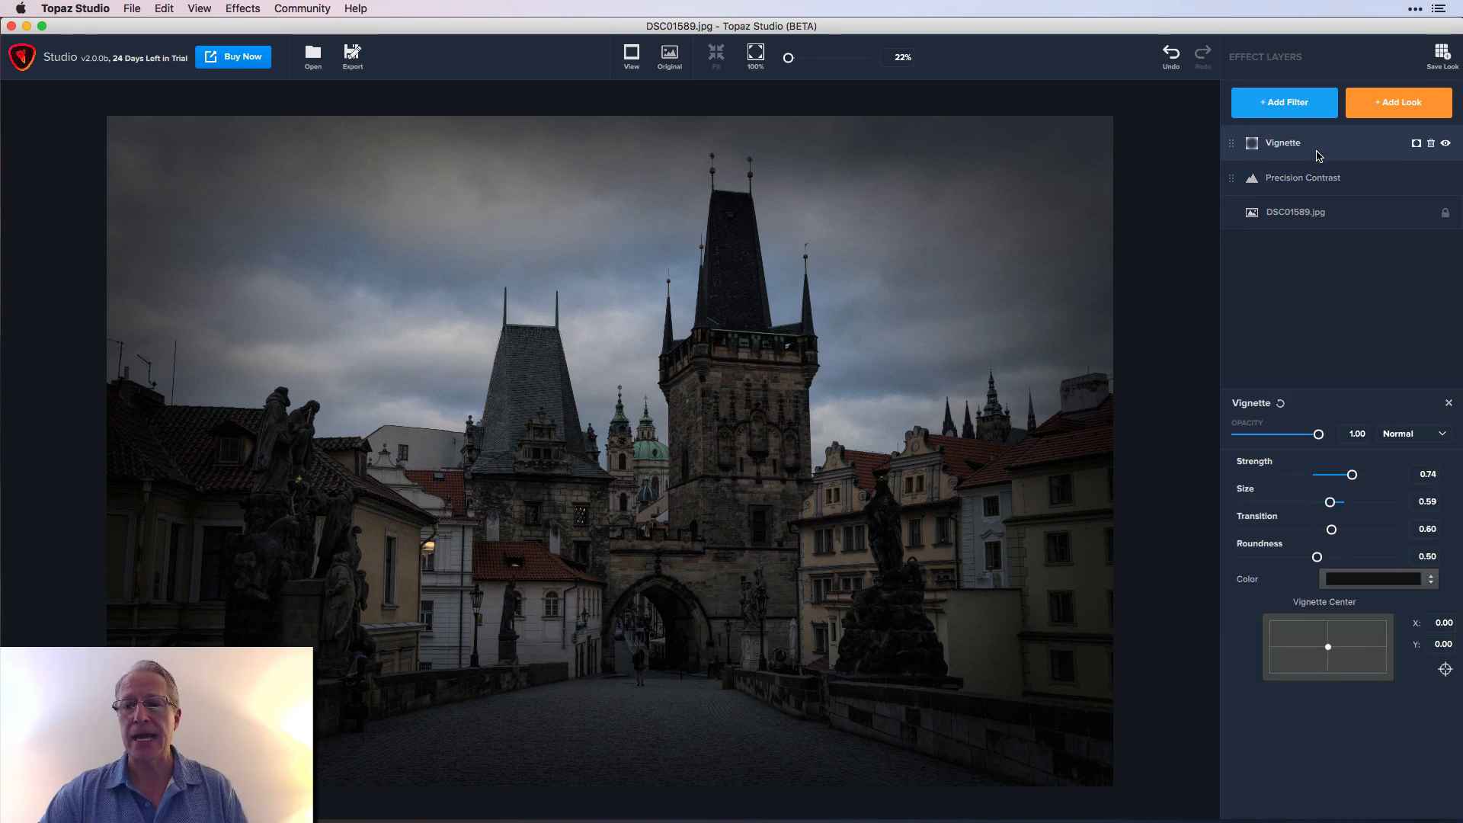
click(1445, 144)
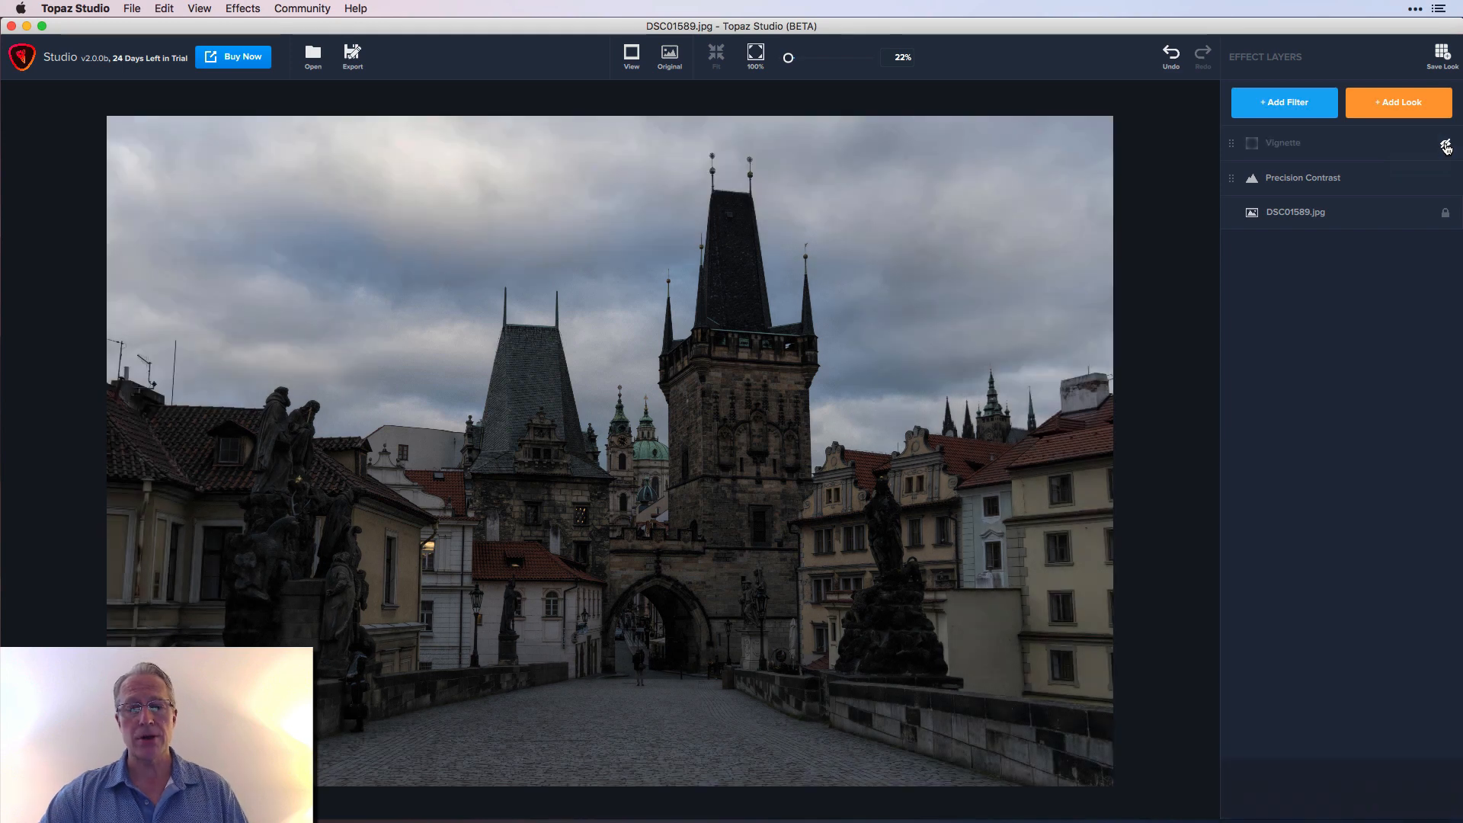
click(1445, 144)
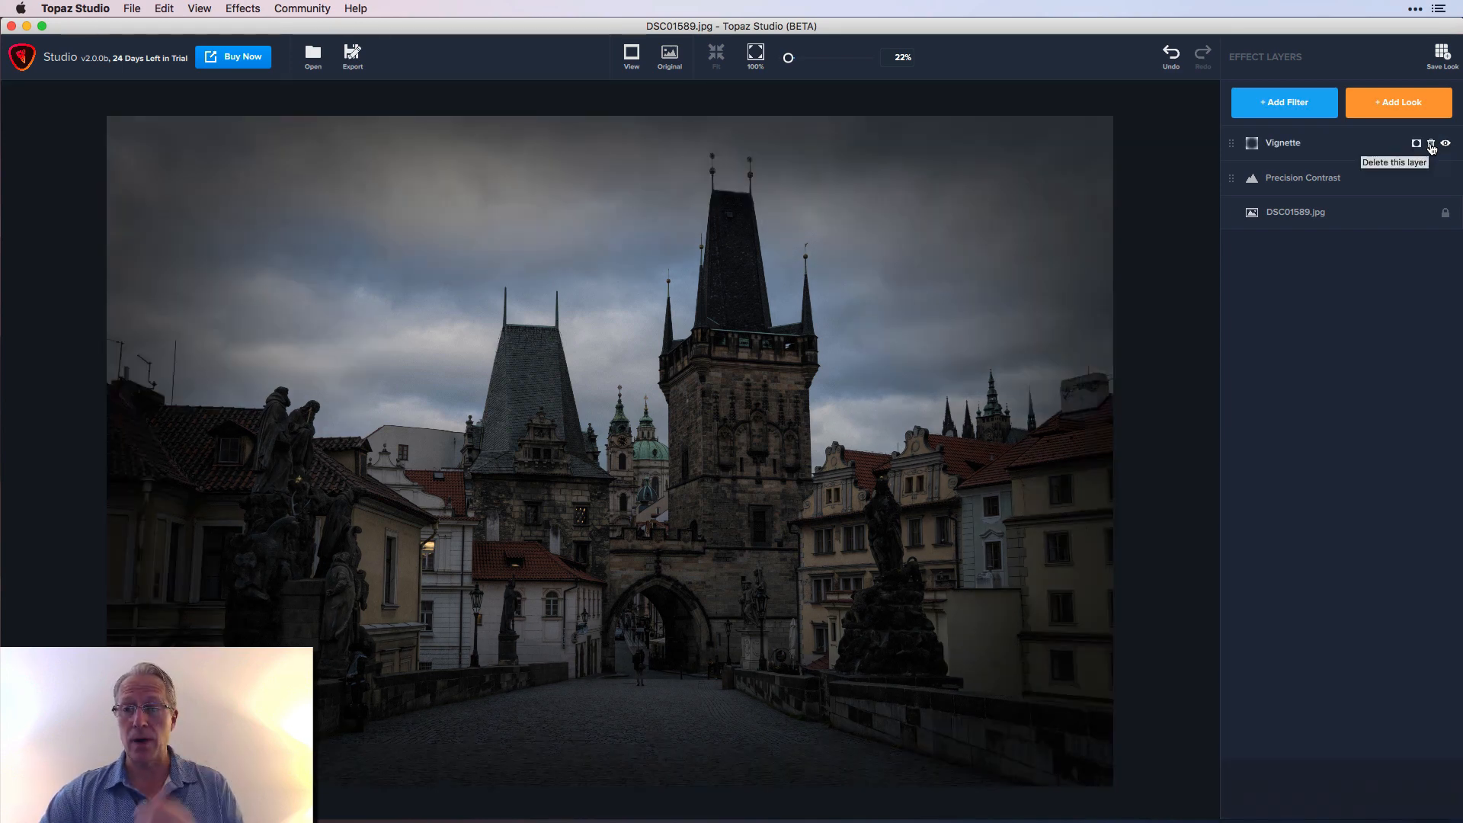
click(1431, 144)
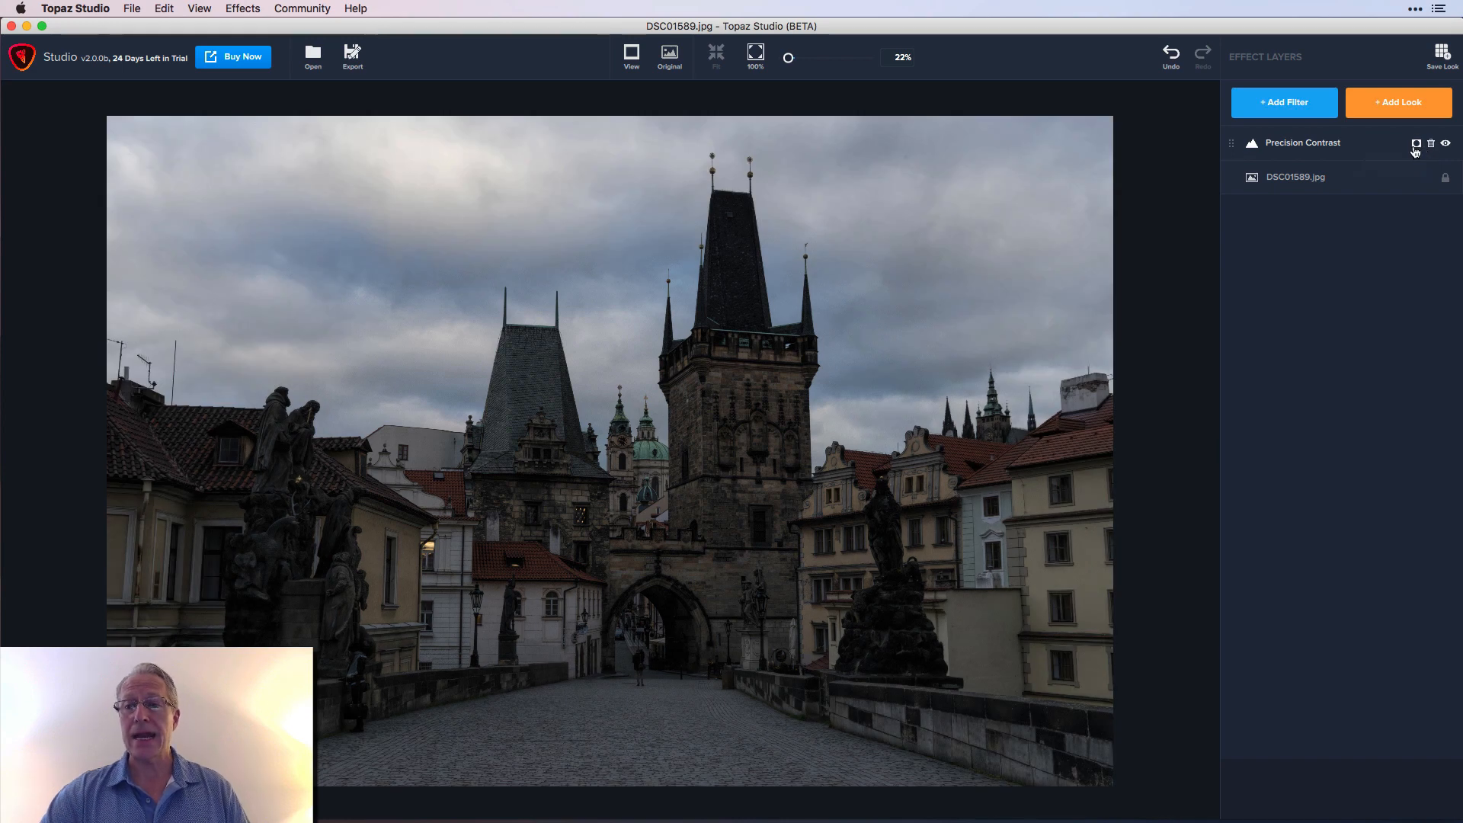
Step: Add a mask to the Precision Contrast layer and hide the effect across the sky with a brush of radius 0.66
click(1415, 144)
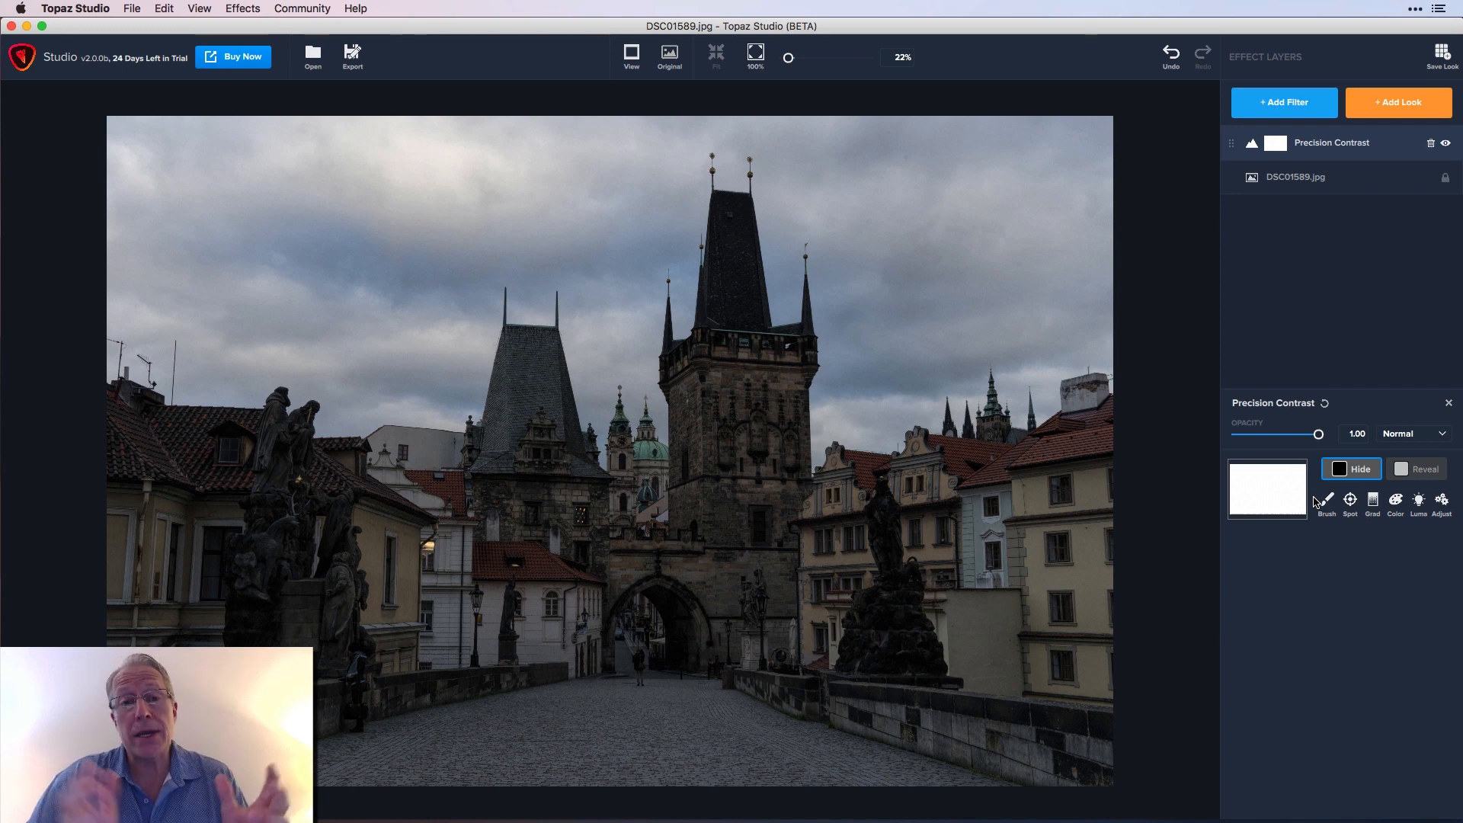
click(1327, 503)
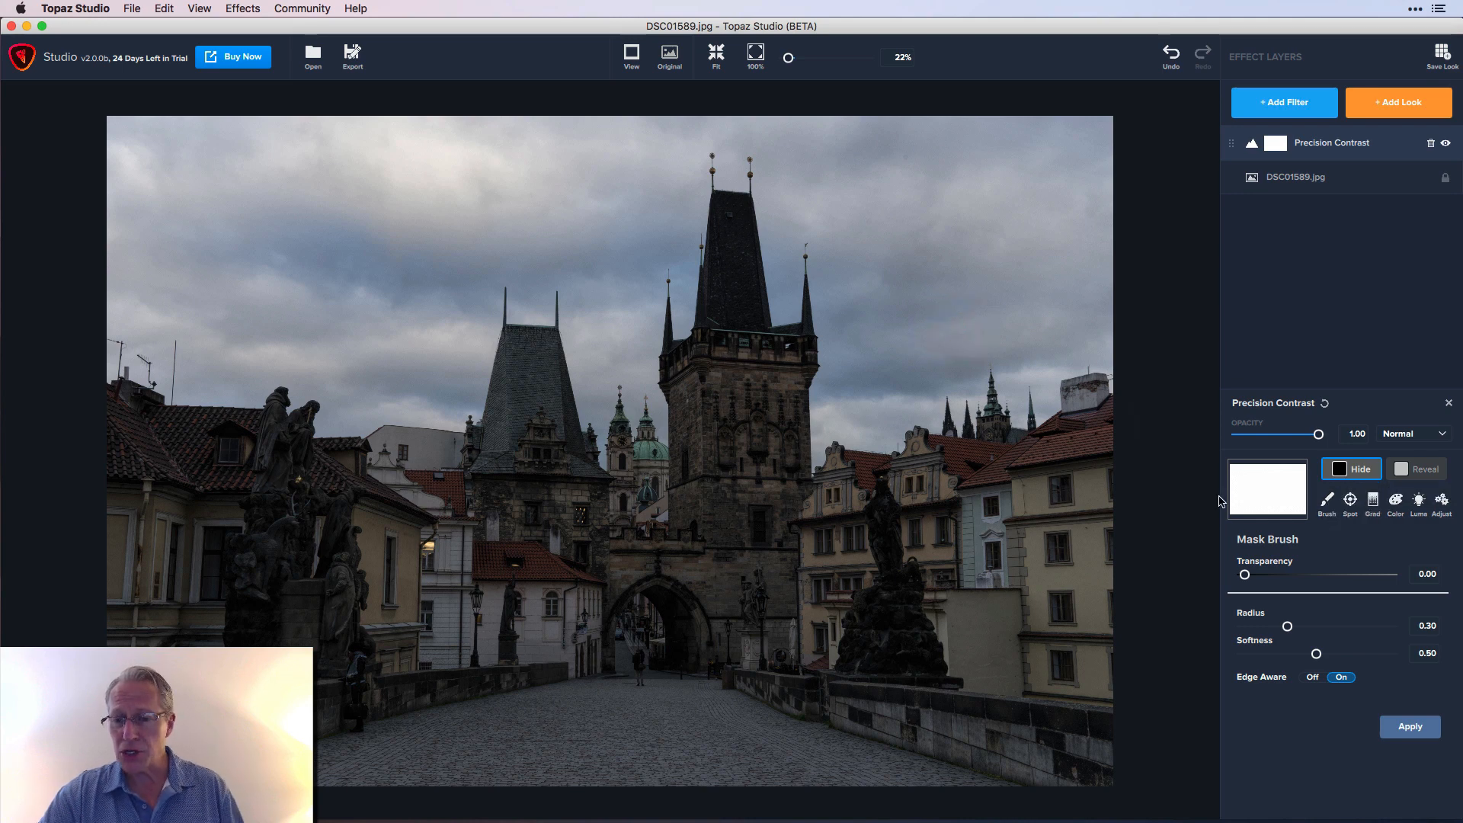
drag(1287, 626, 1341, 627)
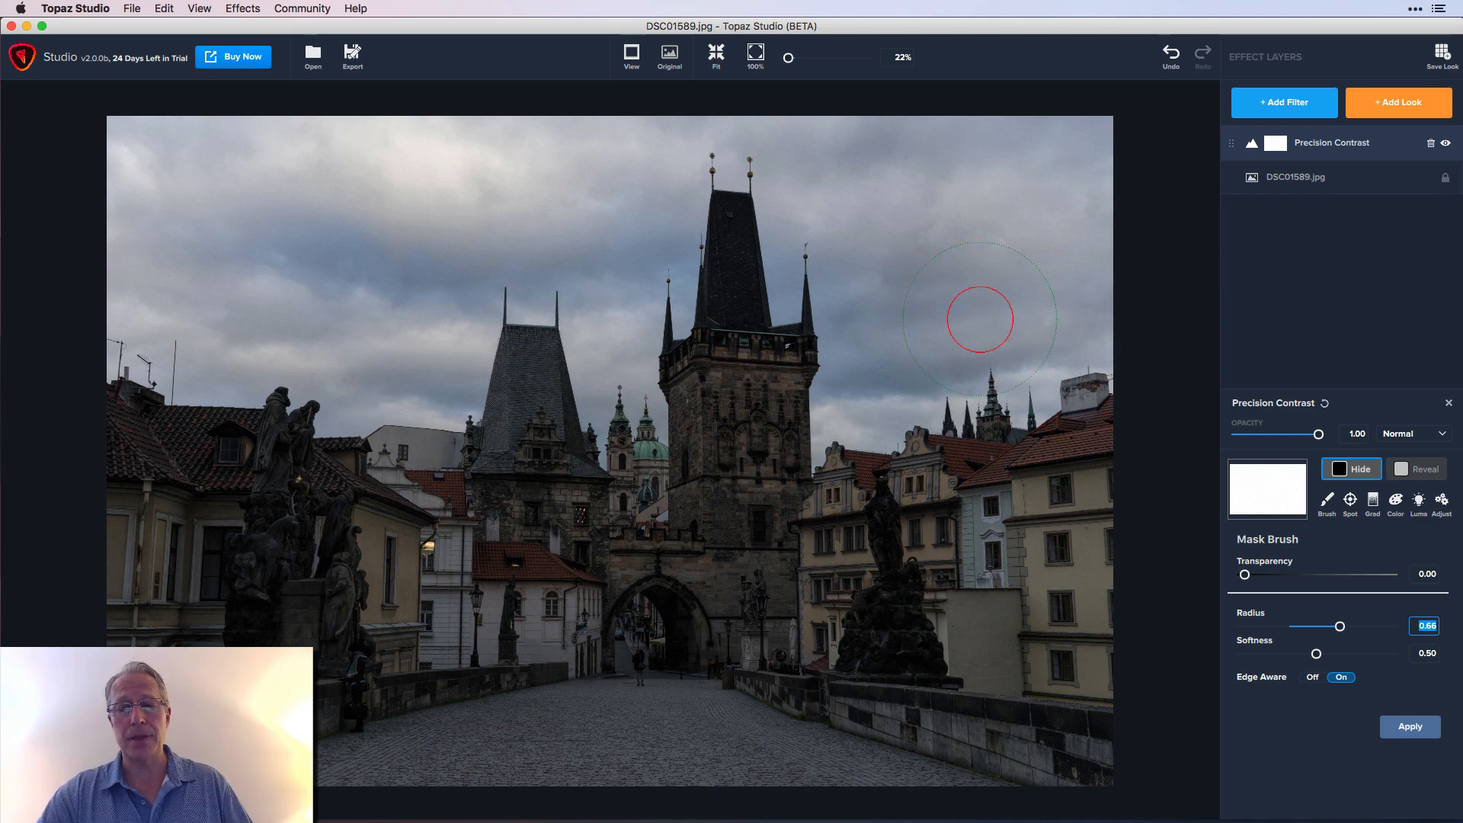
mouse_move(980, 320)
mouse_down()
mouse_move(891, 264)
mouse_move(1043, 277)
mouse_move(1049, 313)
mouse_move(879, 366)
mouse_move(811, 181)
mouse_move(998, 191)
mouse_move(1086, 173)
mouse_move(679, 167)
mouse_move(637, 340)
mouse_move(606, 300)
mouse_move(446, 272)
mouse_move(410, 369)
mouse_move(233, 356)
mouse_move(202, 337)
mouse_move(285, 259)
mouse_move(191, 242)
mouse_move(798, 185)
mouse_move(188, 145)
mouse_move(154, 159)
mouse_move(113, 215)
mouse_move(176, 314)
mouse_up()
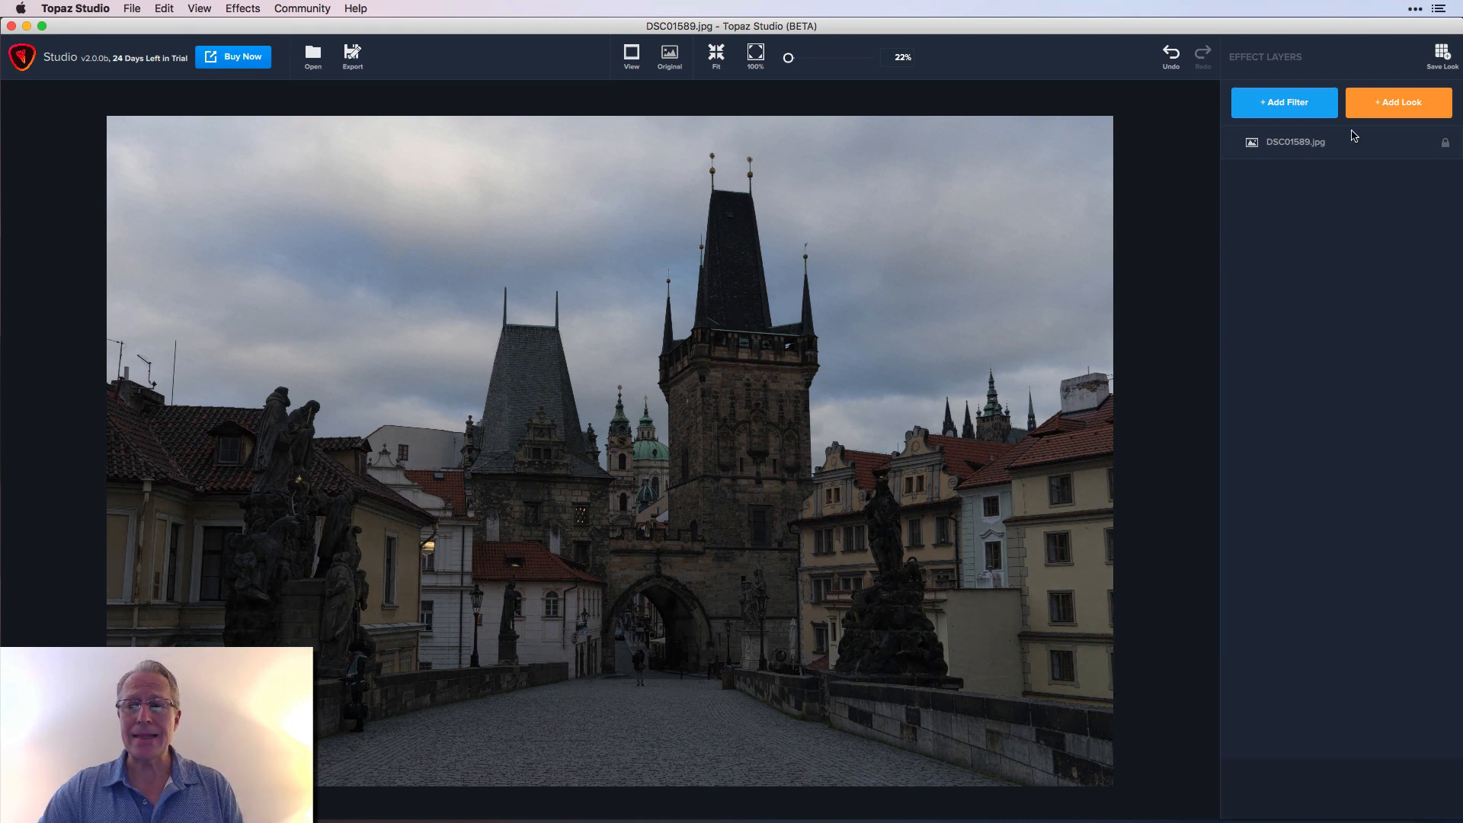
Step: Browse the available looks across all categories
click(1391, 112)
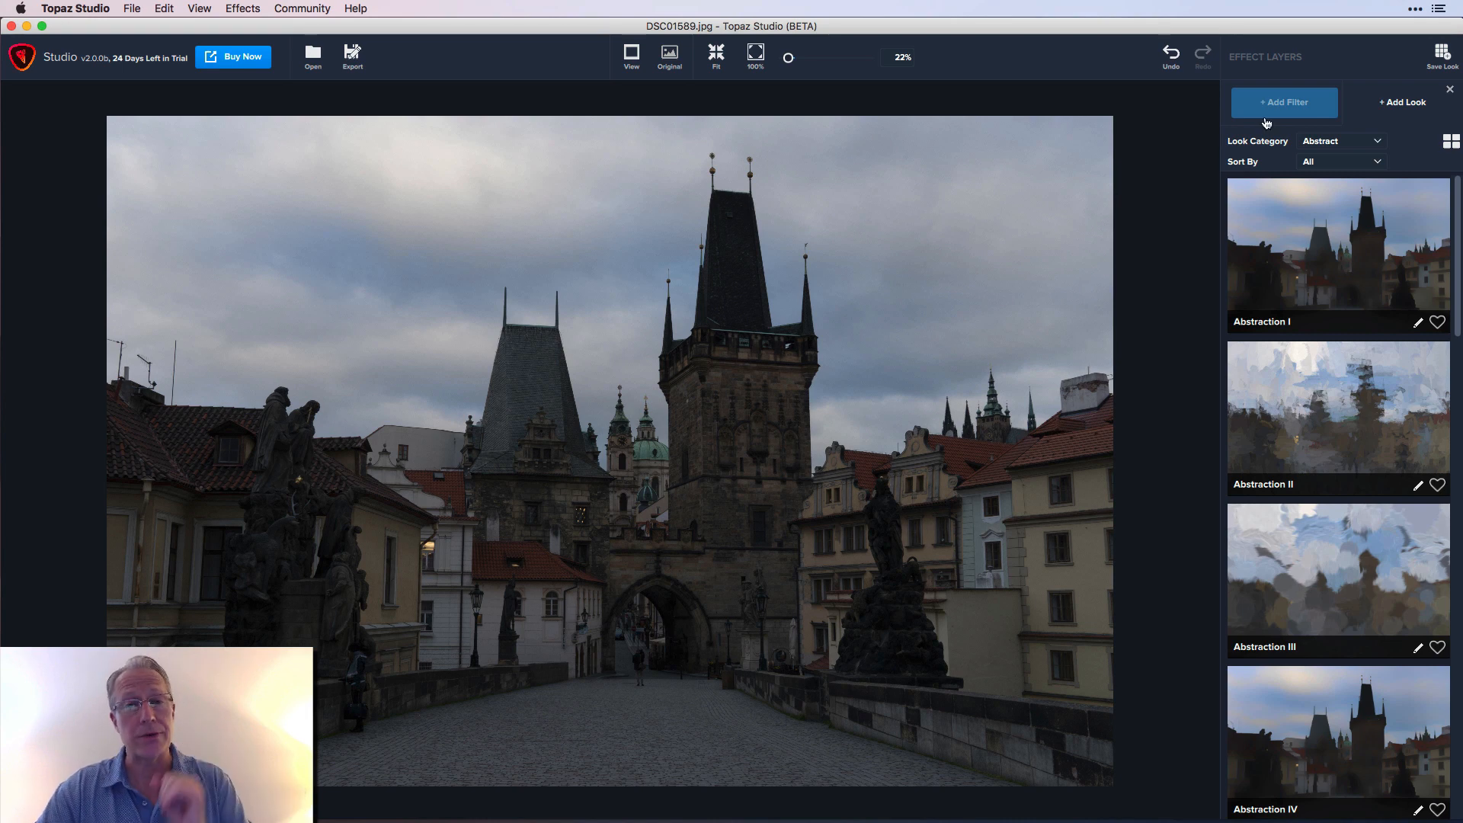
click(1332, 143)
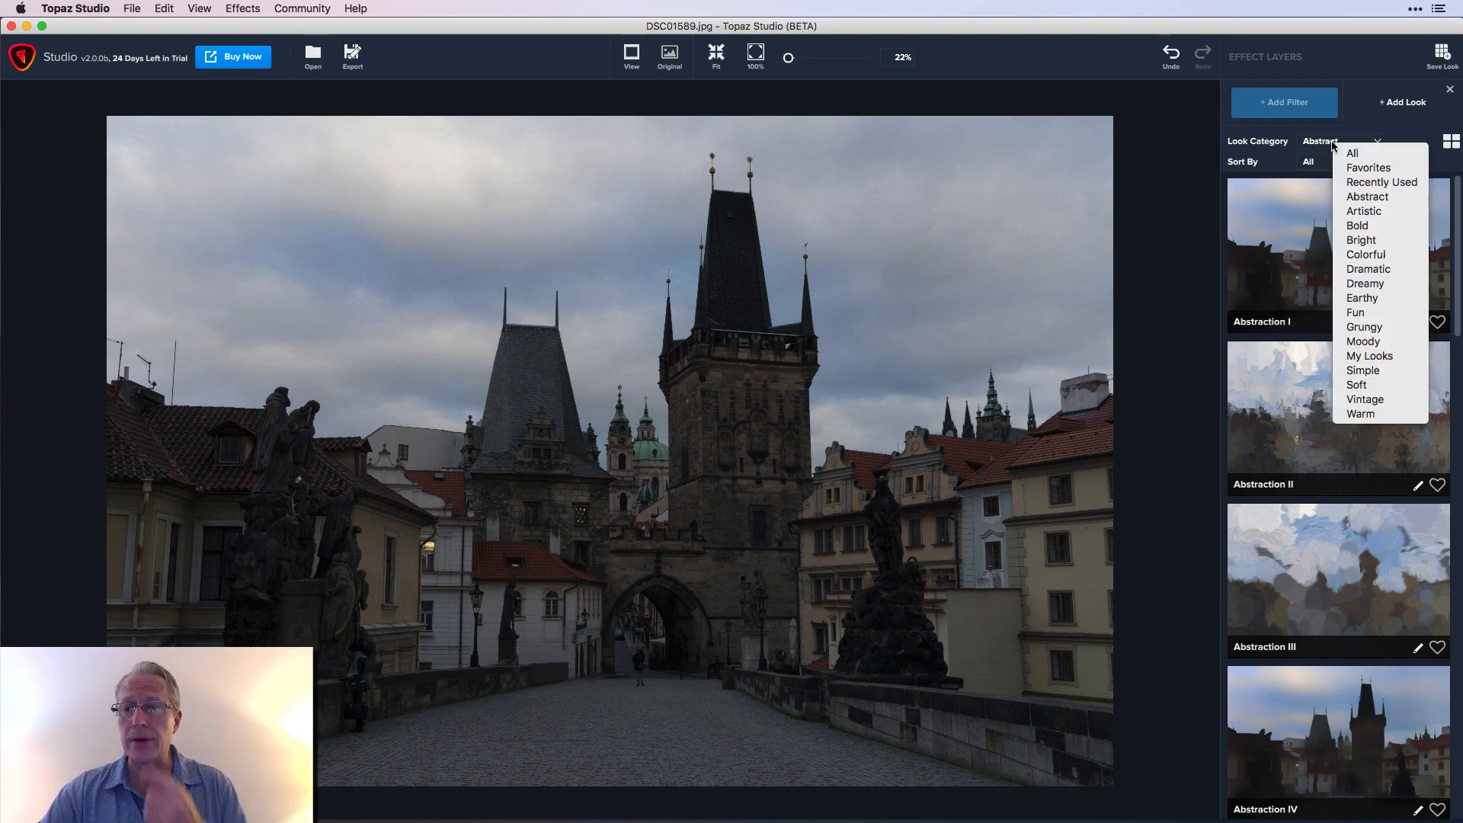
click(1356, 154)
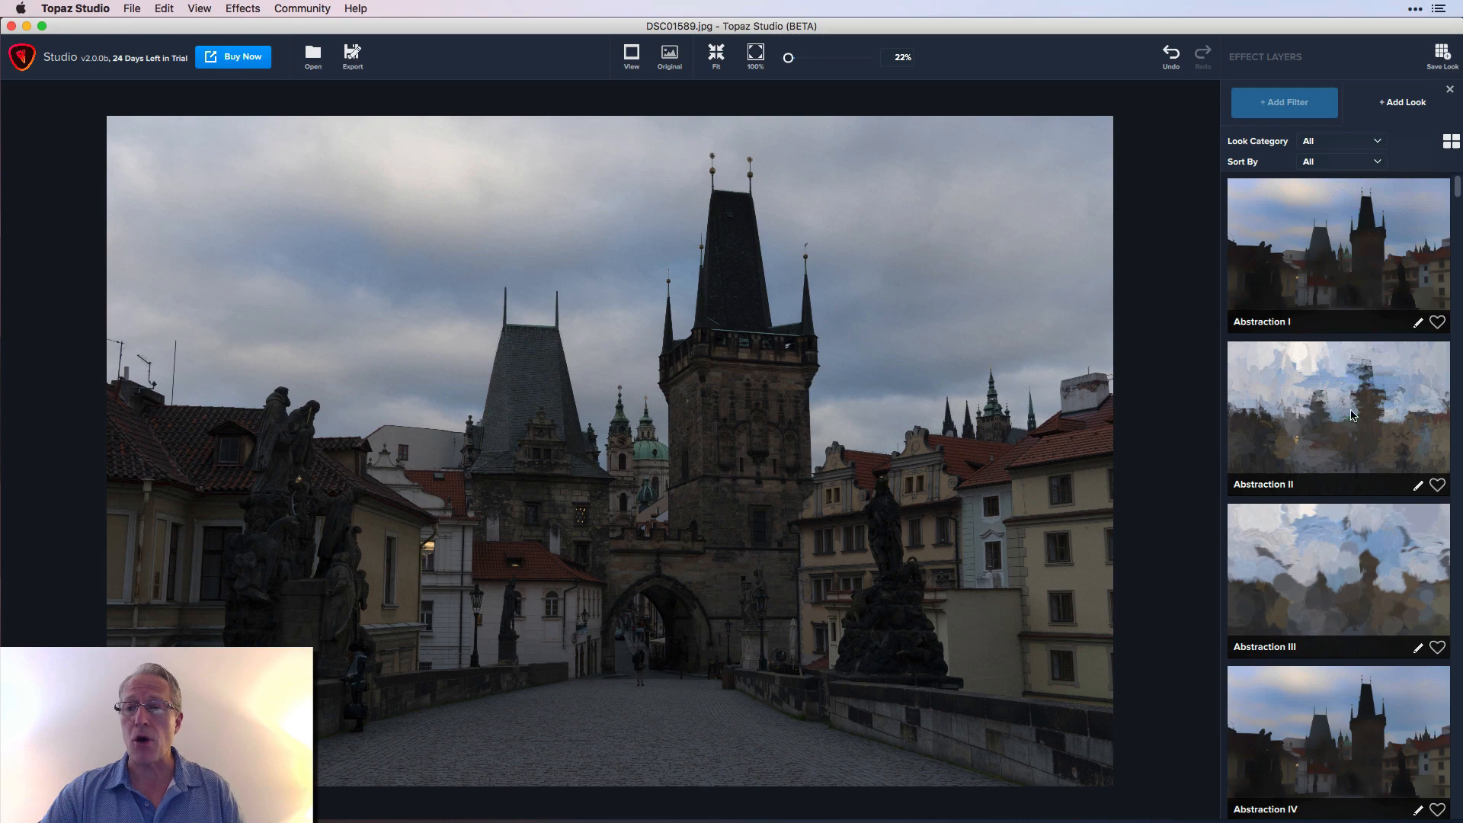
scroll(1354, 415, down, 7)
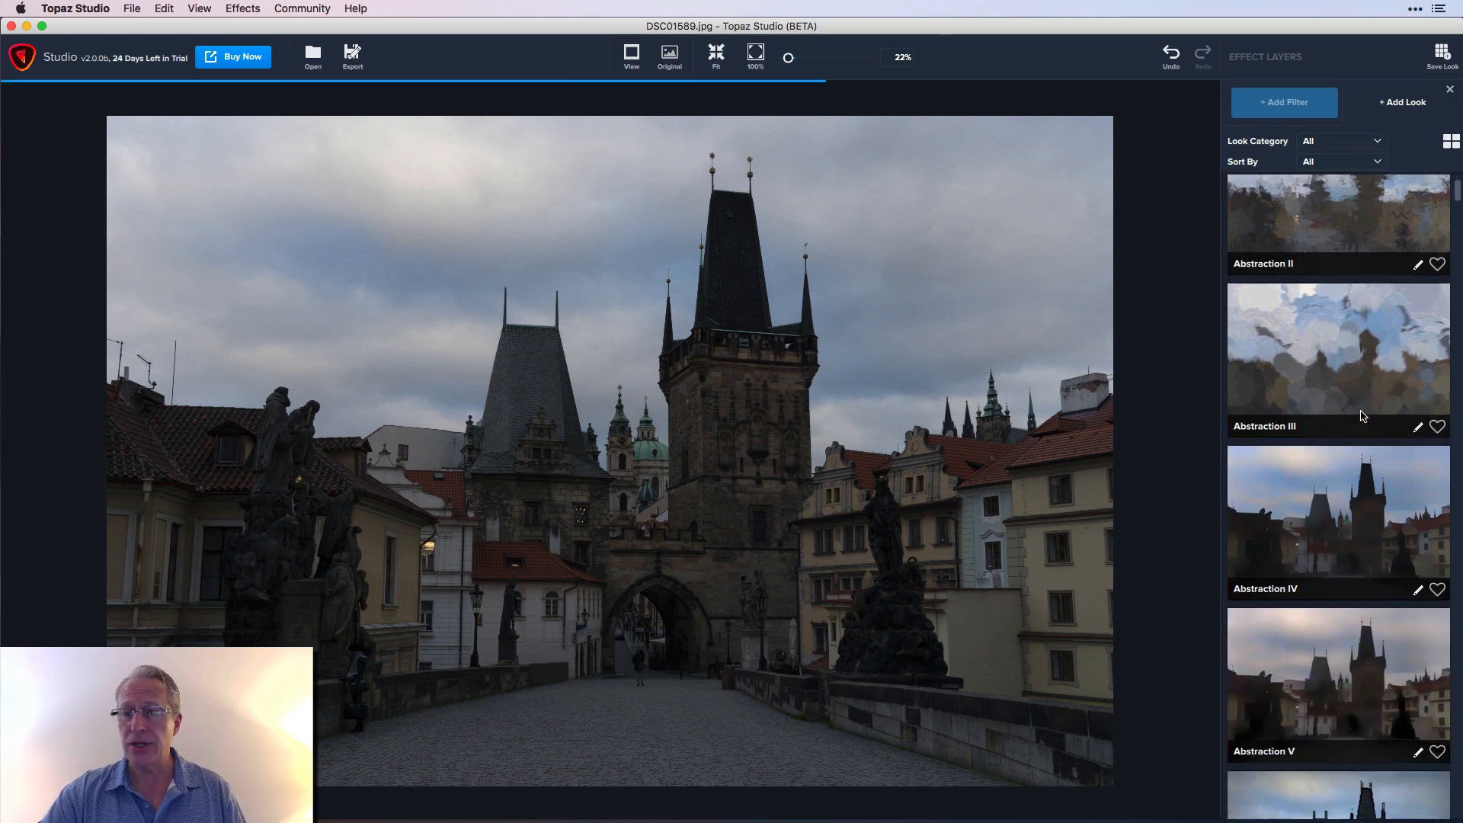
scroll(1364, 415, down, 8)
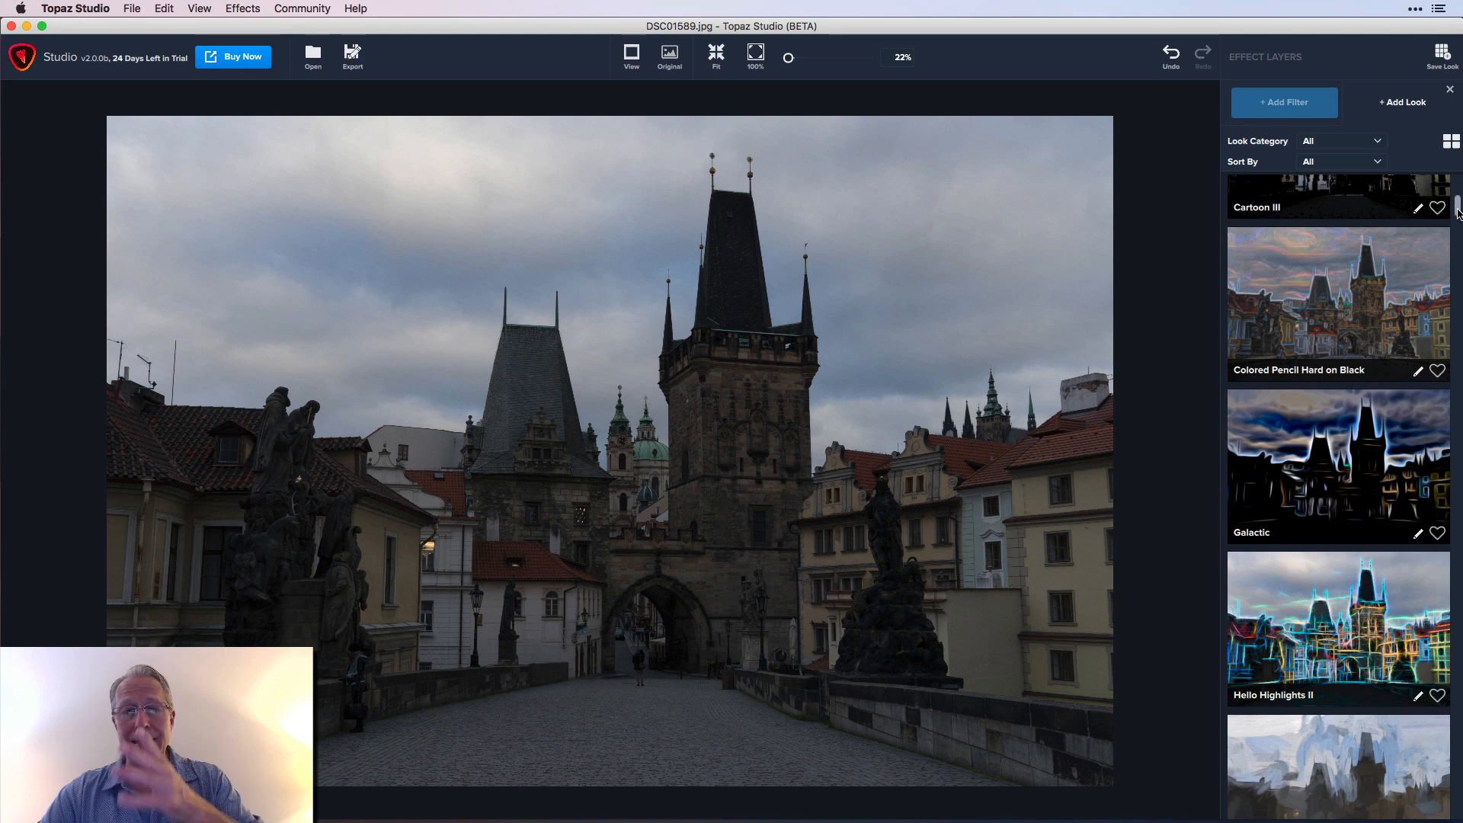
scroll(1263, 517, down, 10)
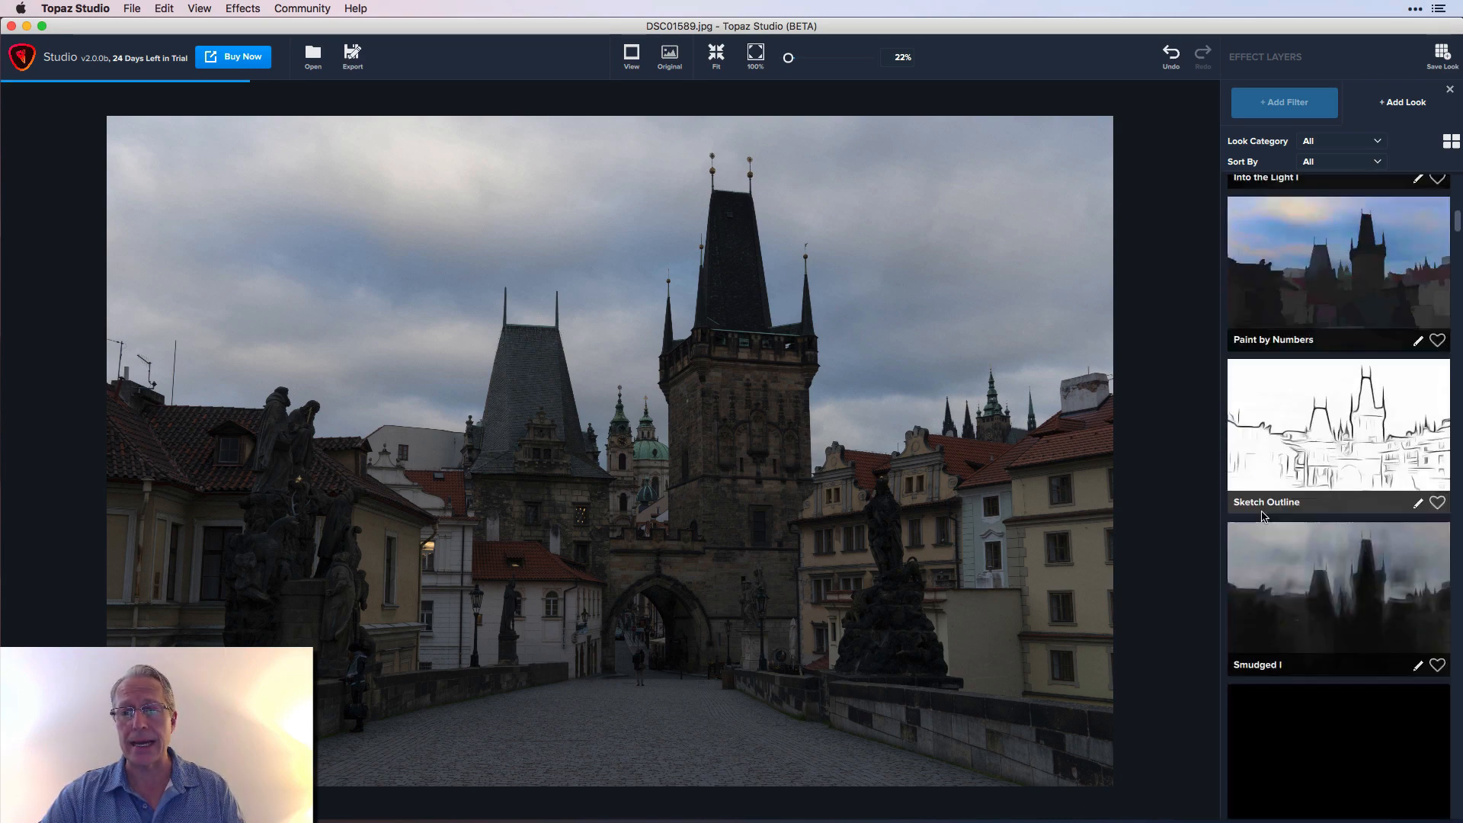
scroll(1262, 517, down, 20)
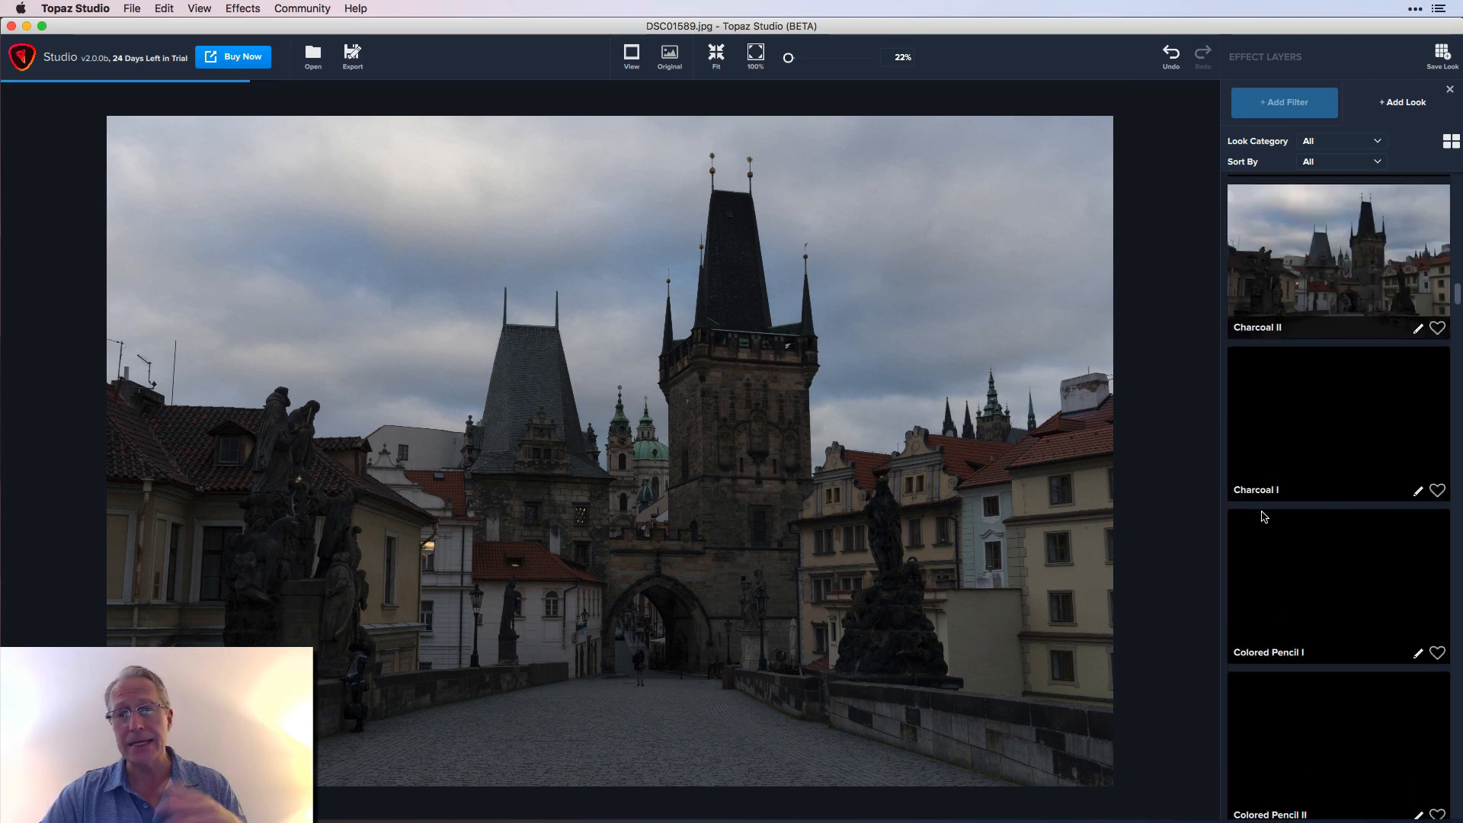
scroll(1262, 517, up, 20)
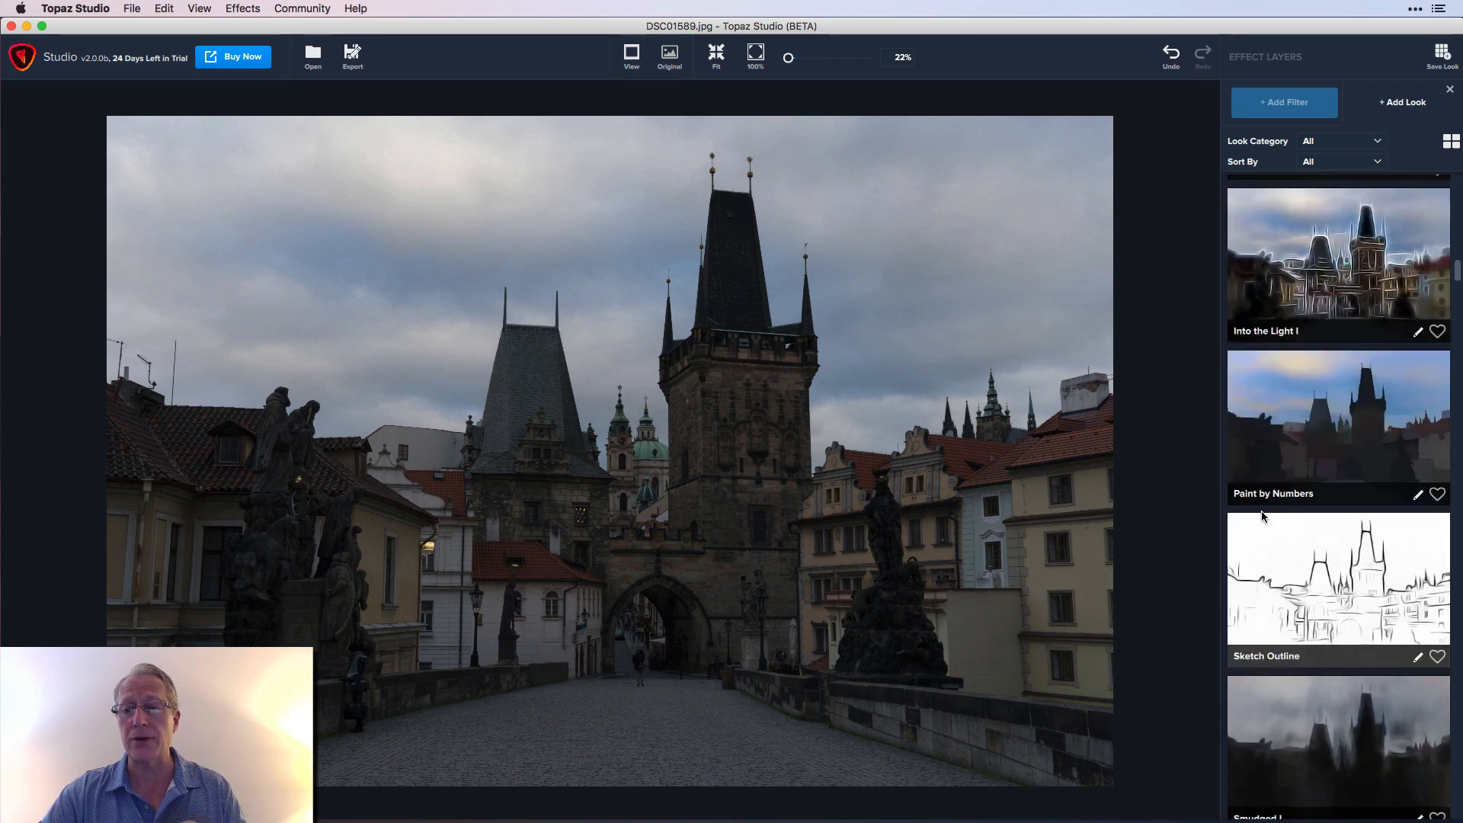
scroll(1262, 517, up, 15)
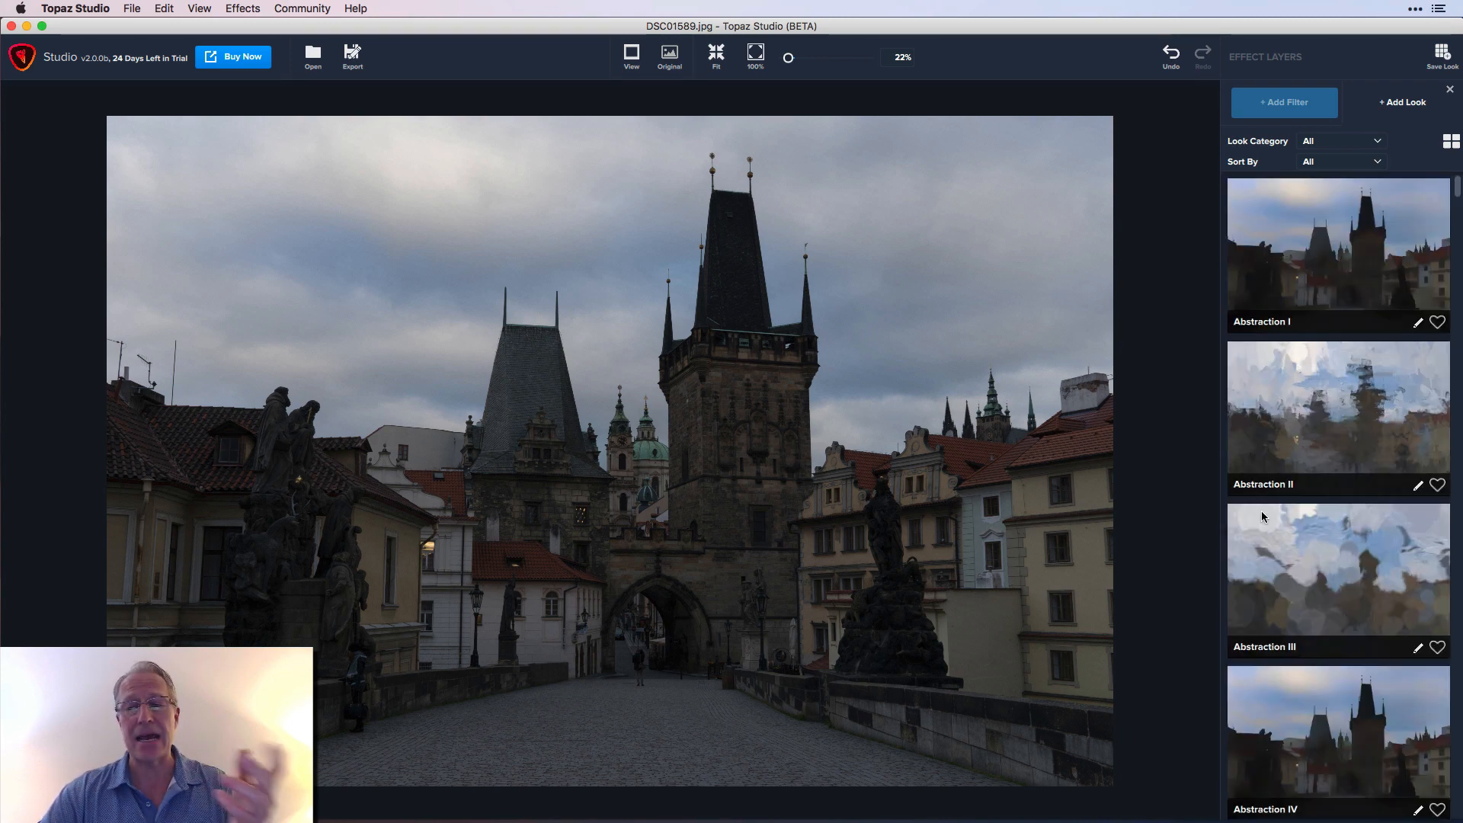
Step: Apply the Dramatic HDR look from the Dramatic category with its Amount set to 50
click(1347, 147)
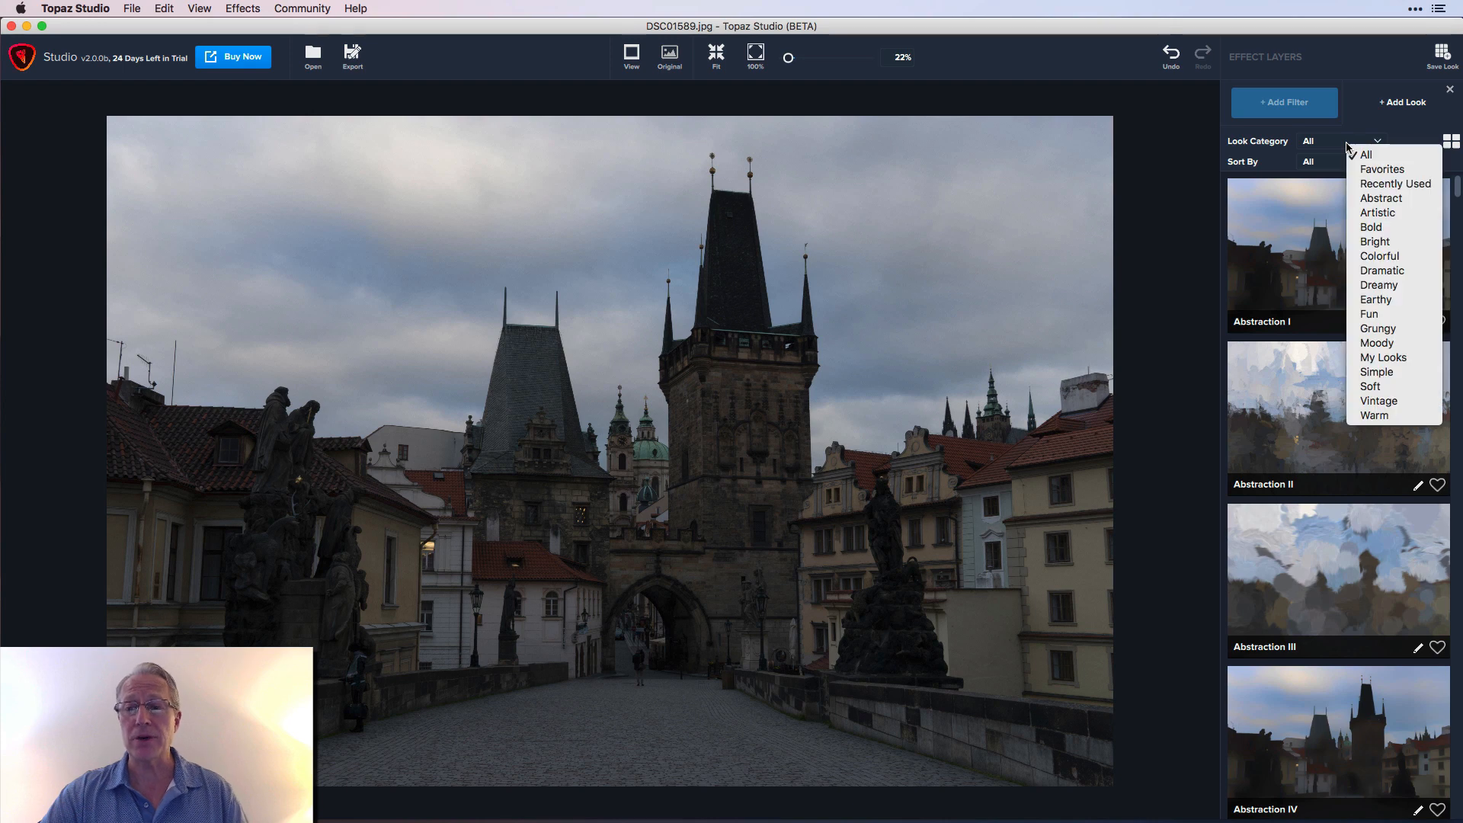
click(1377, 271)
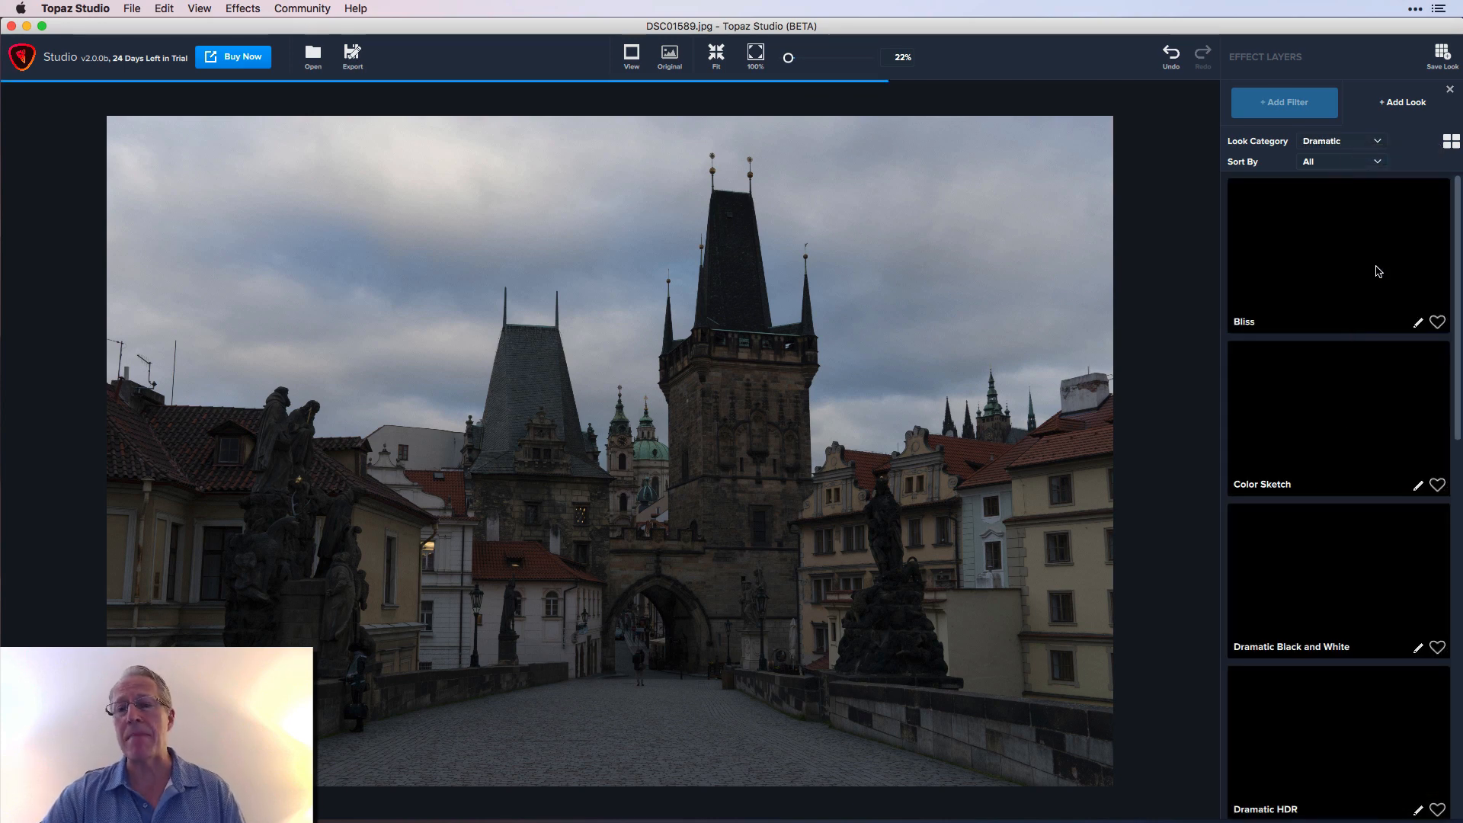
scroll(1384, 432, down, 2)
scroll(1385, 433, down, 8)
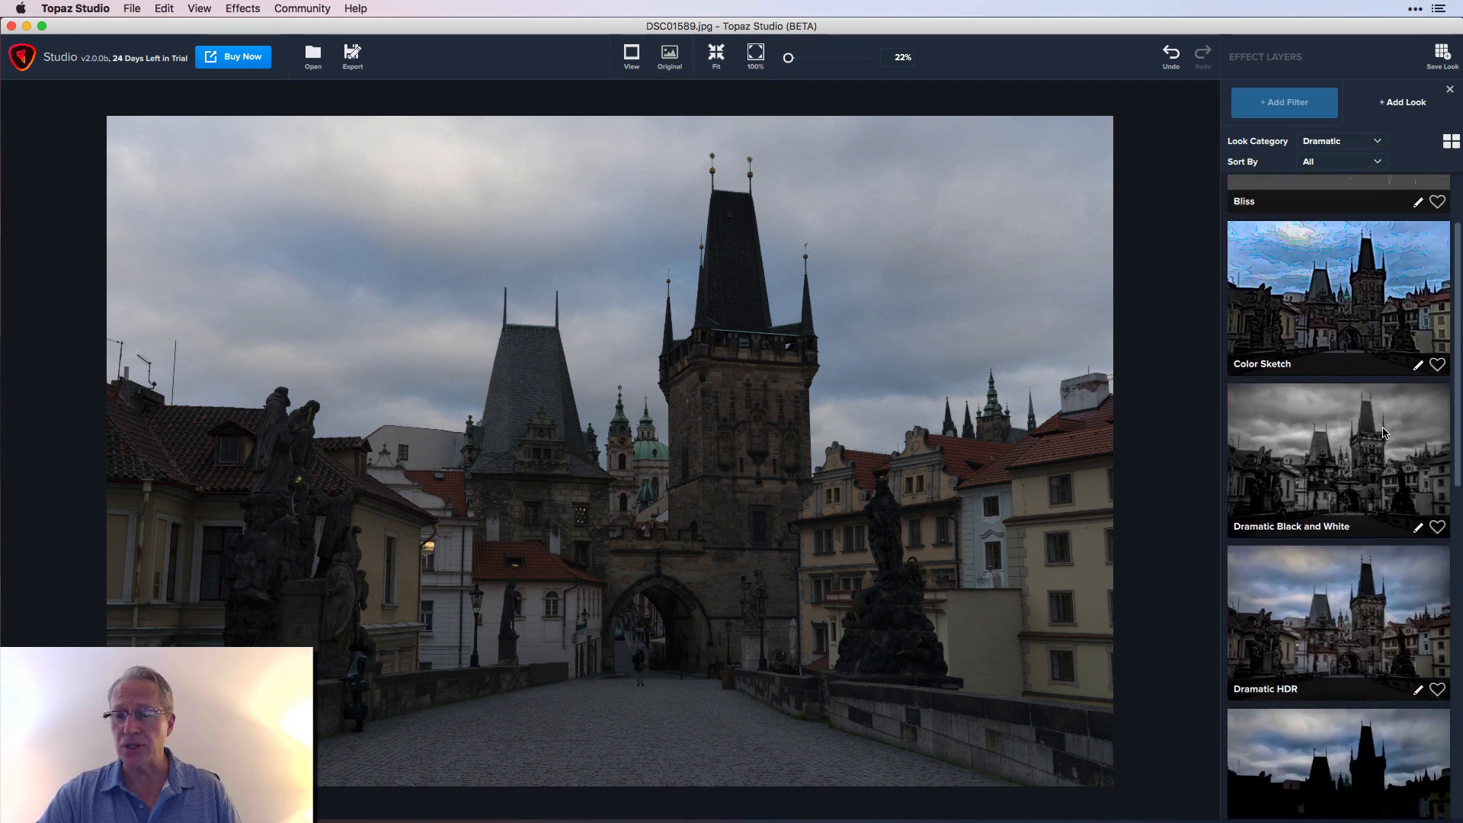
click(1363, 412)
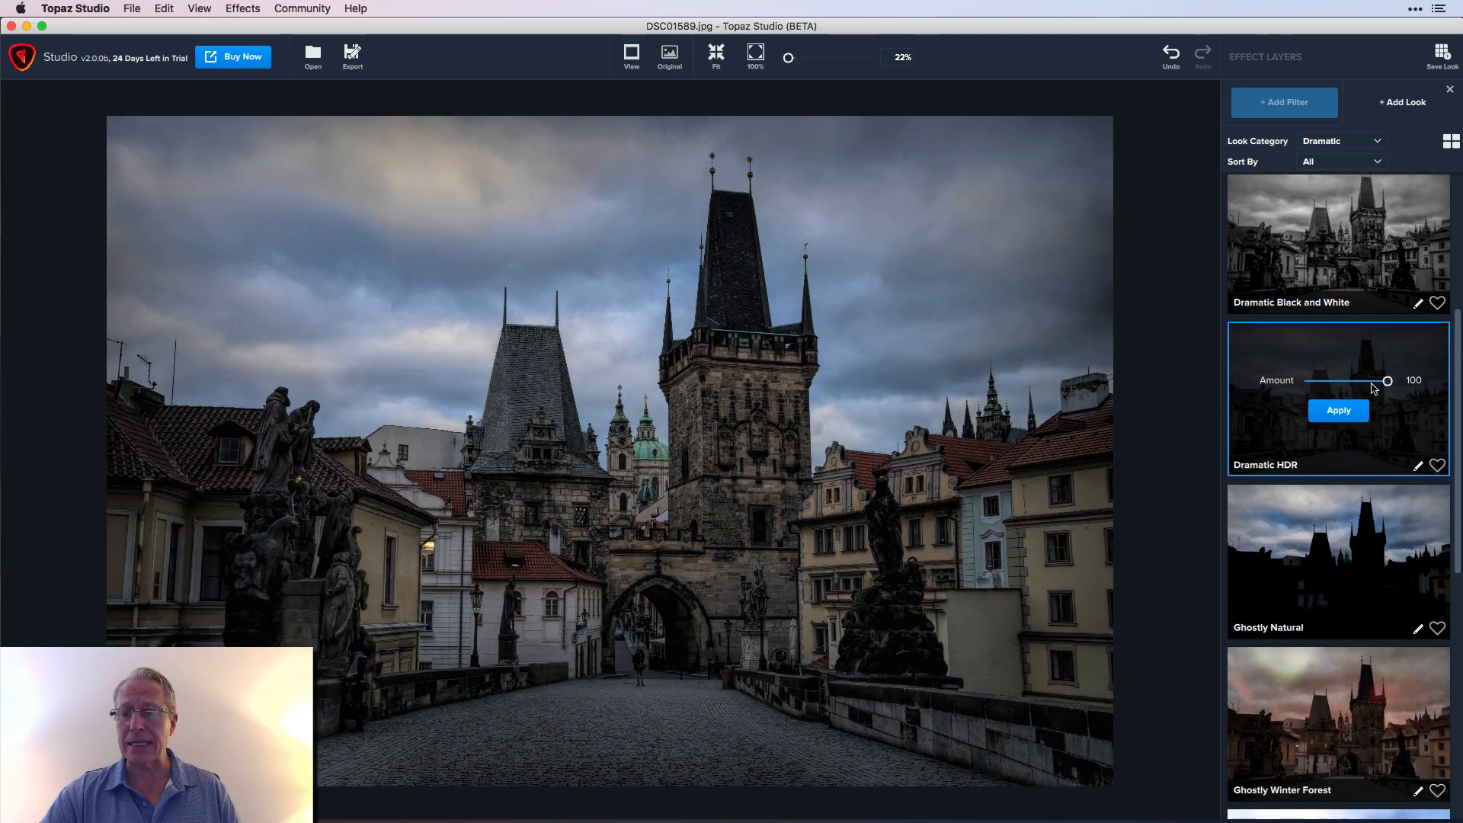
drag(1387, 381, 1351, 387)
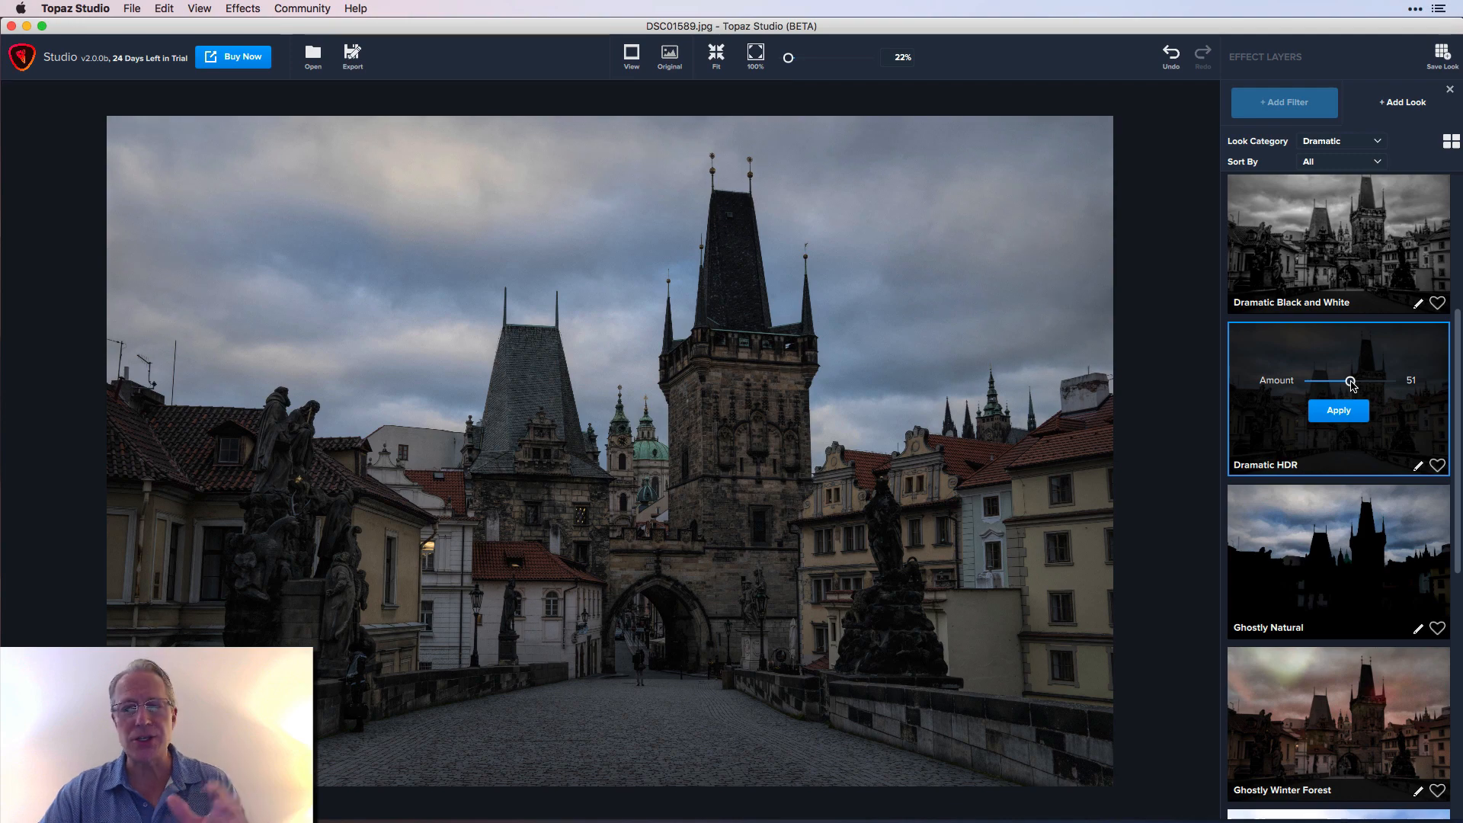
drag(1351, 385, 1349, 384)
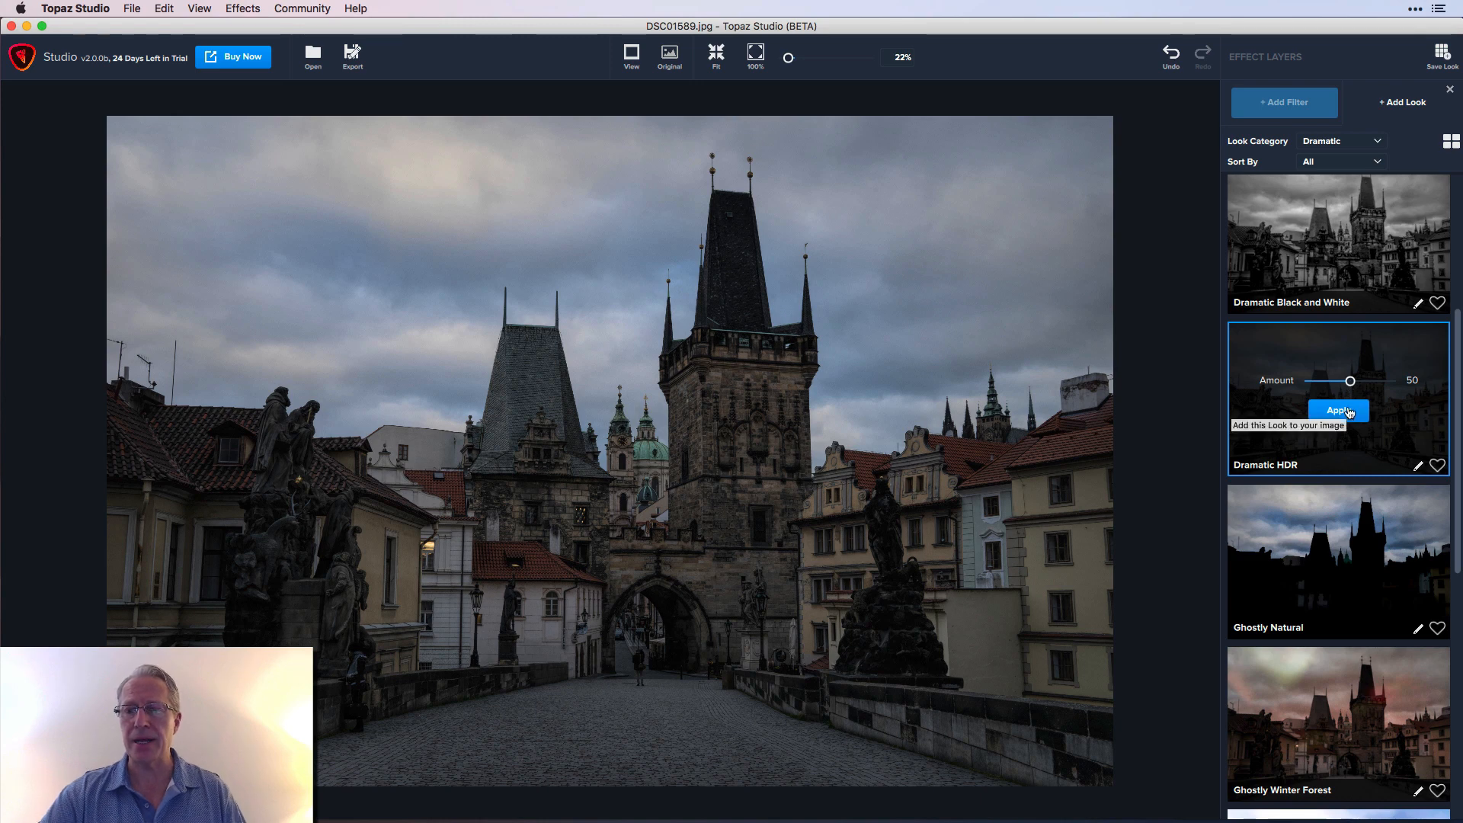
click(1346, 412)
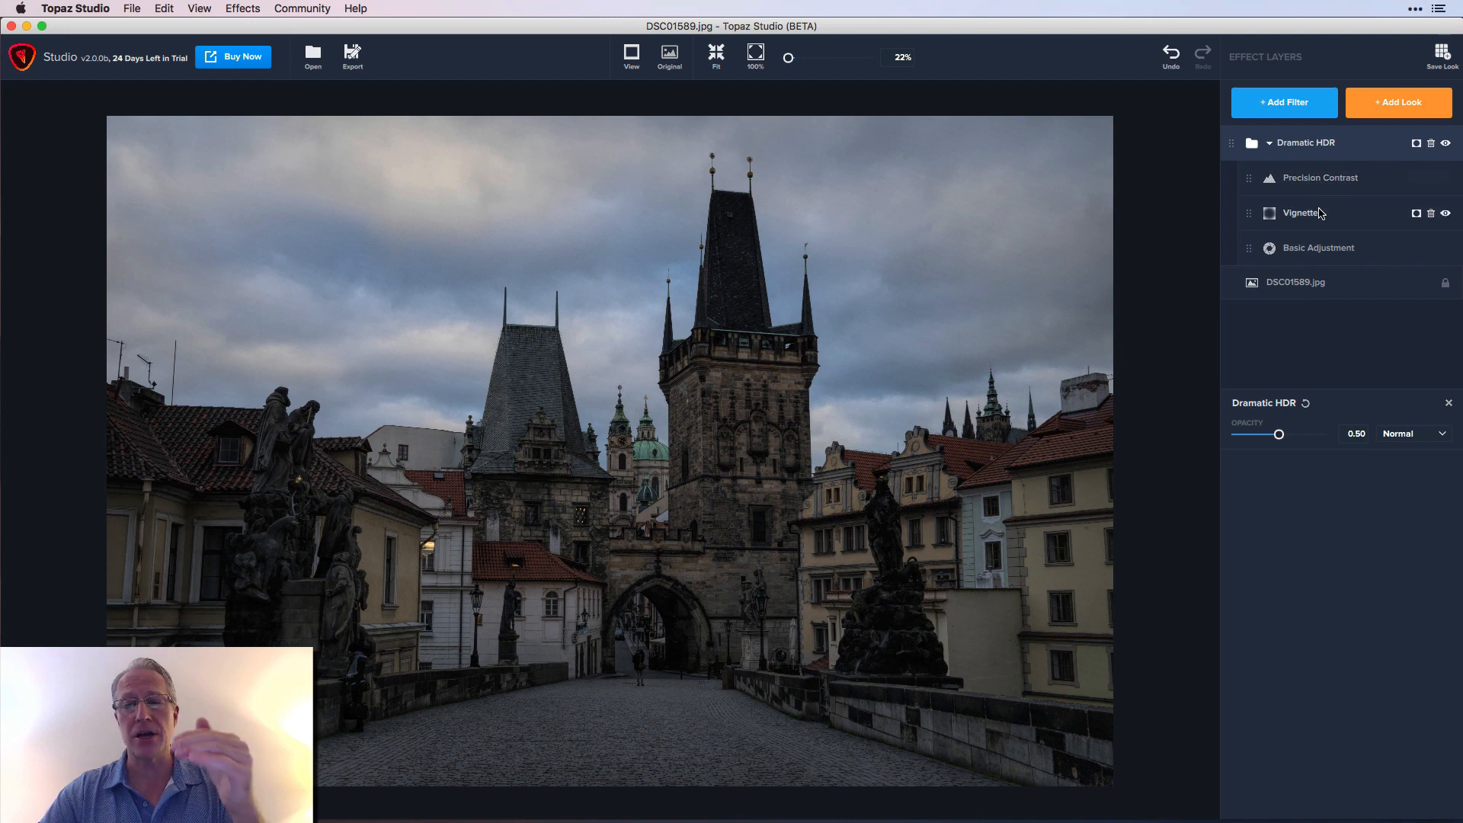
Step: Examine the Basic Adjustment, Vignette and Precision Contrast settings inside the Dramatic HDR group, and collapse the group
click(1315, 249)
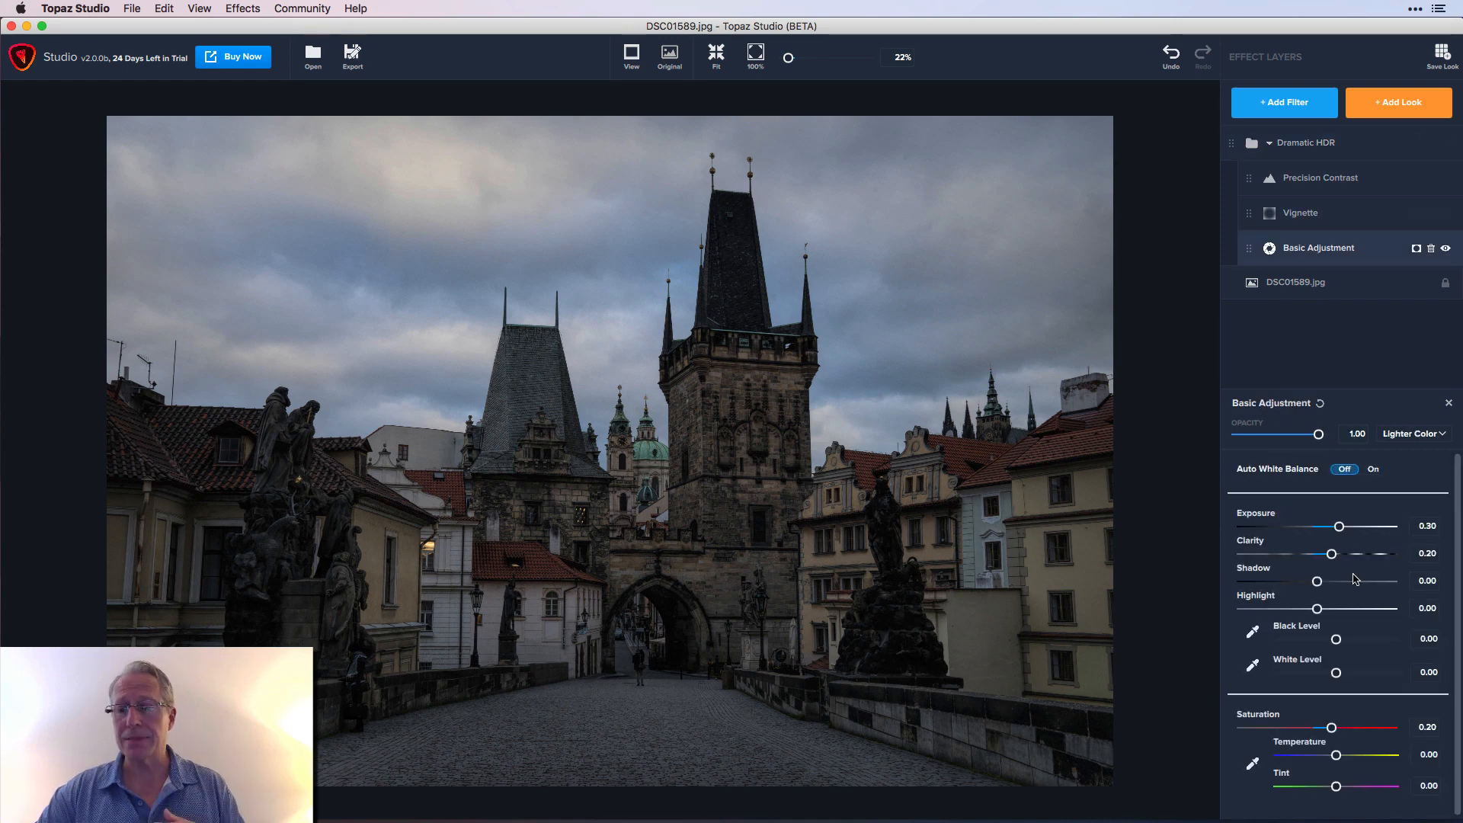
click(1346, 211)
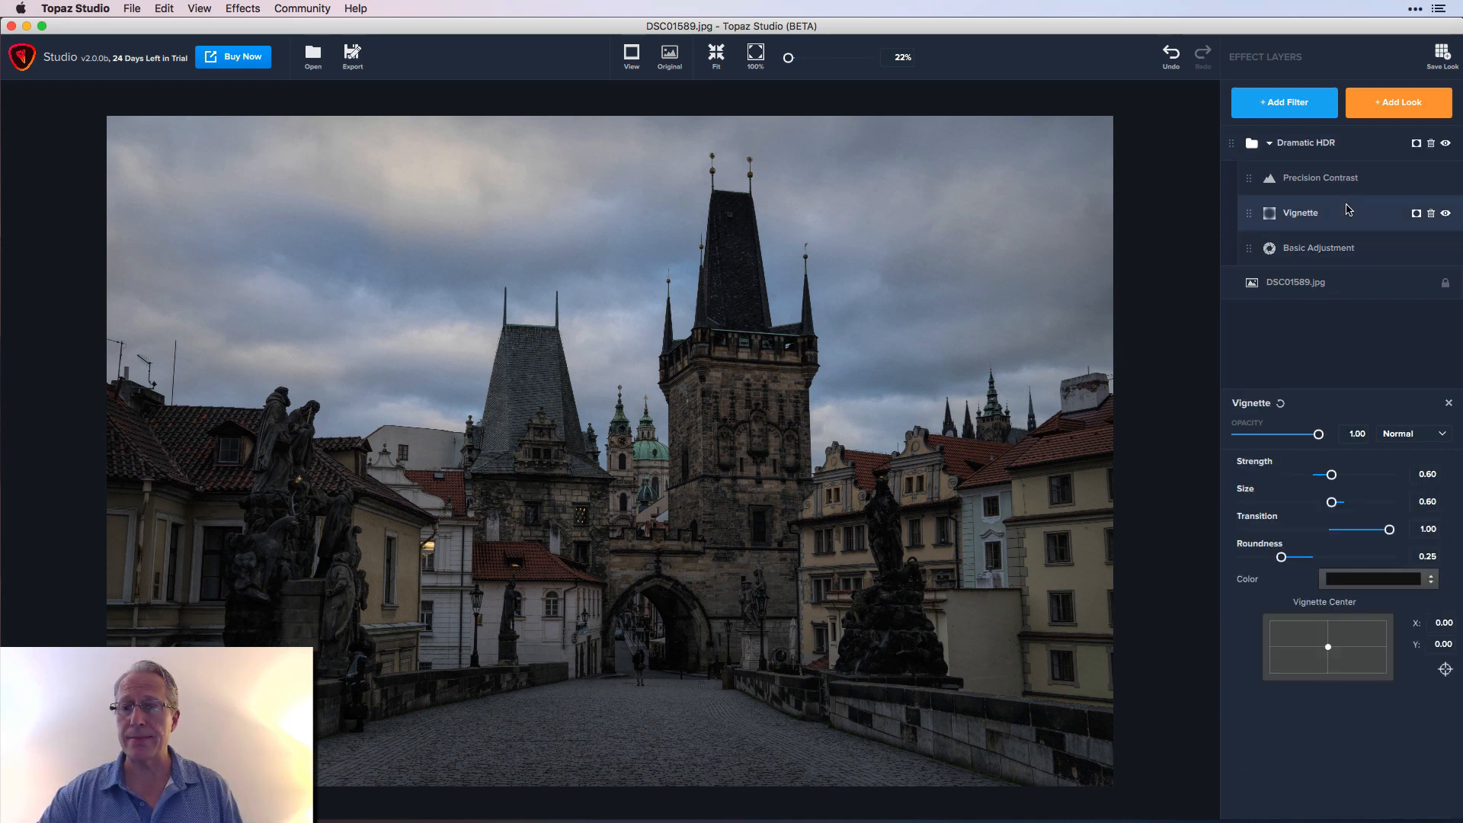
click(1343, 178)
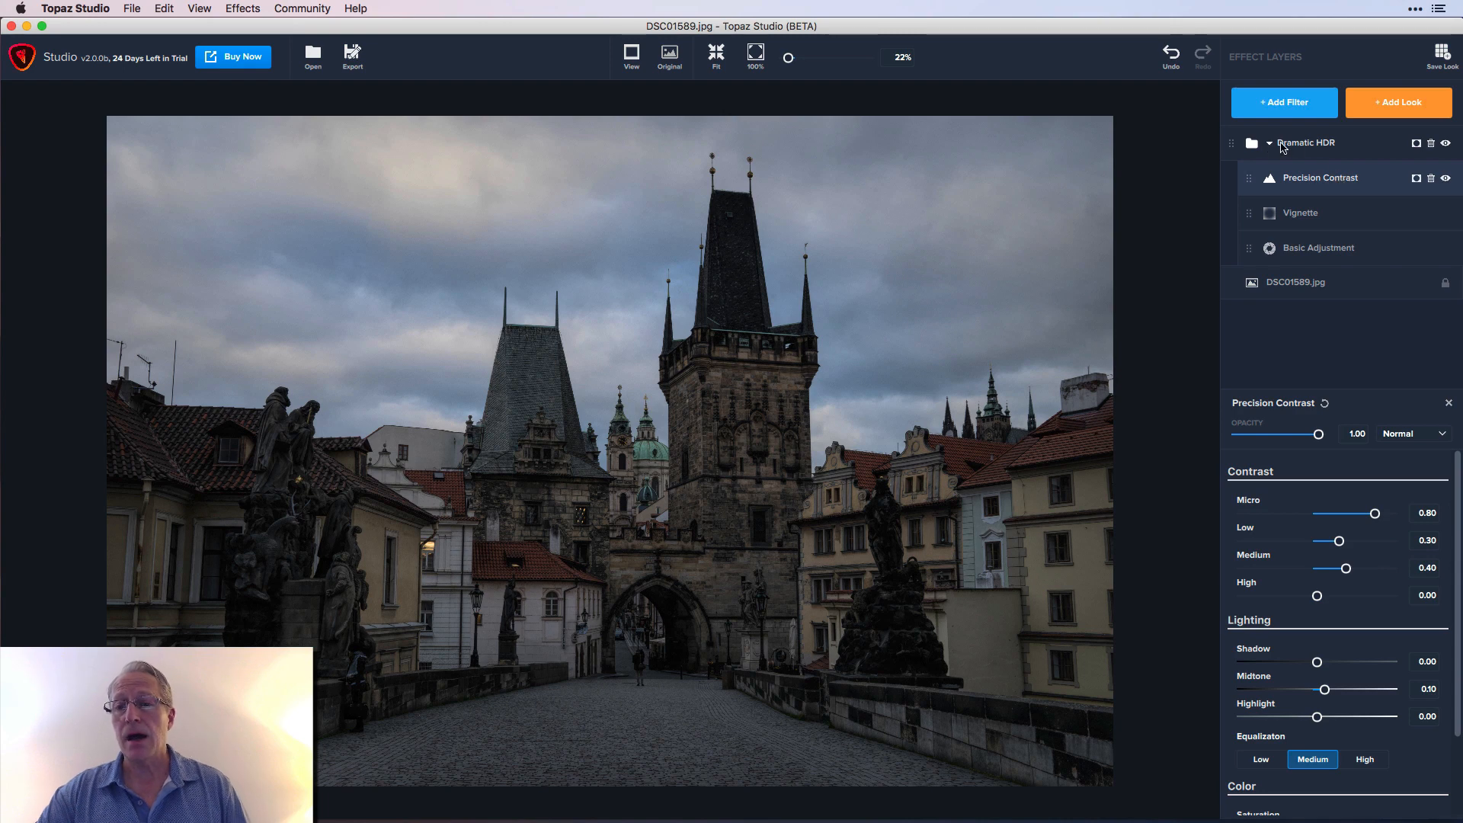
click(1269, 144)
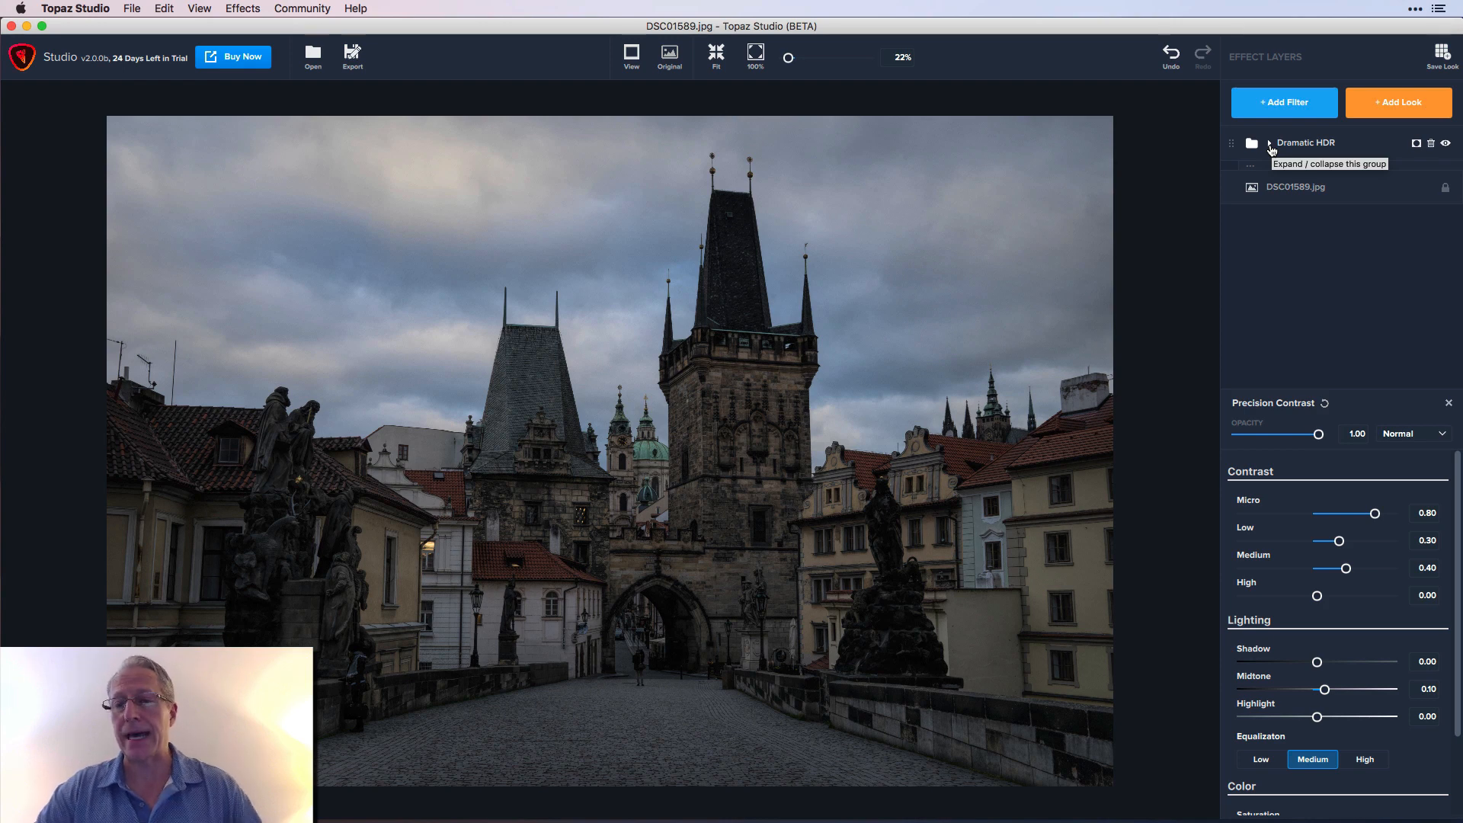
click(1448, 404)
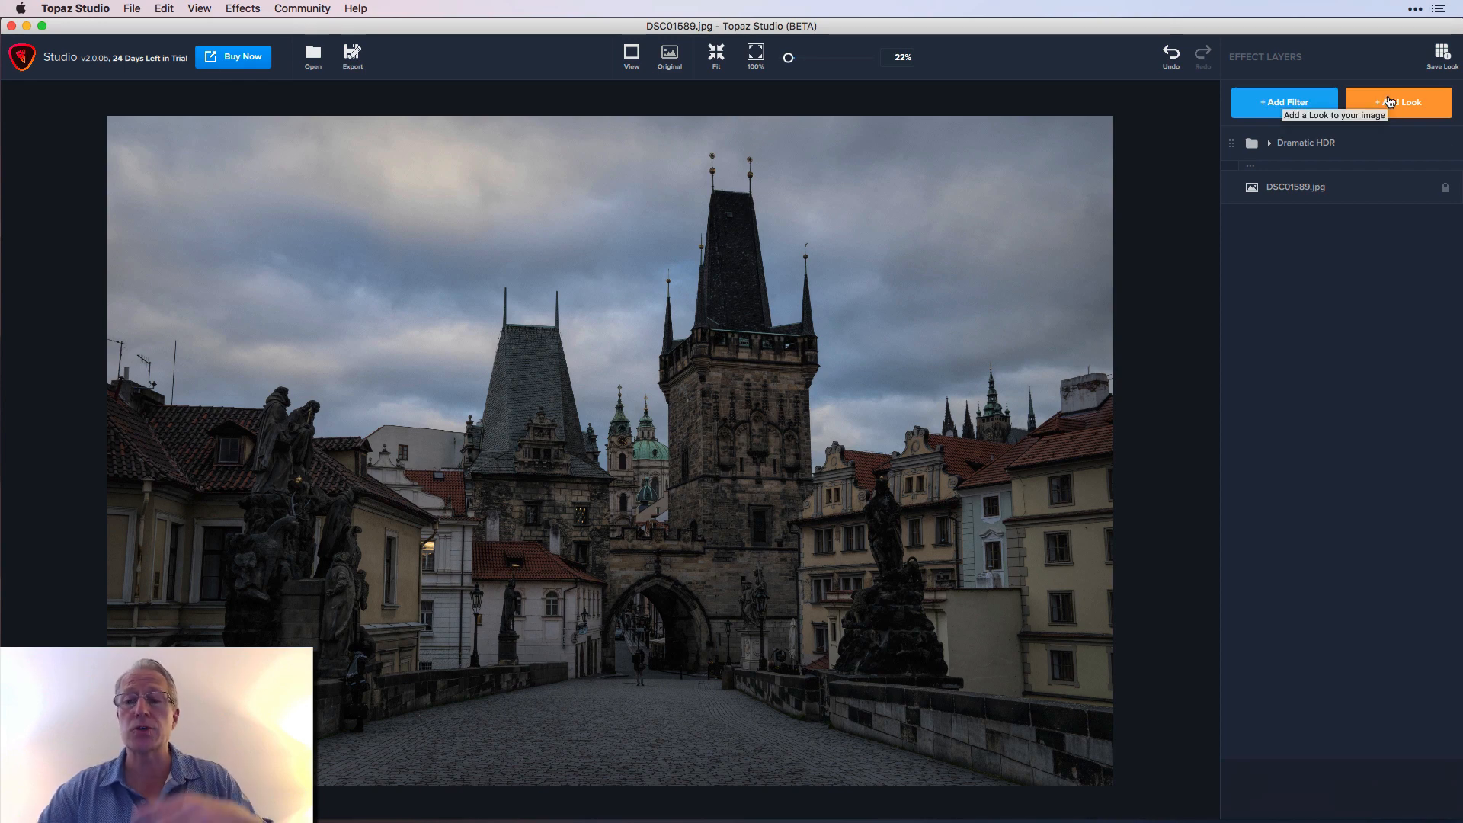
Step: Add a Quad Tone filter above the Dramatic HDR group and set its Strength to 0.47
click(1283, 102)
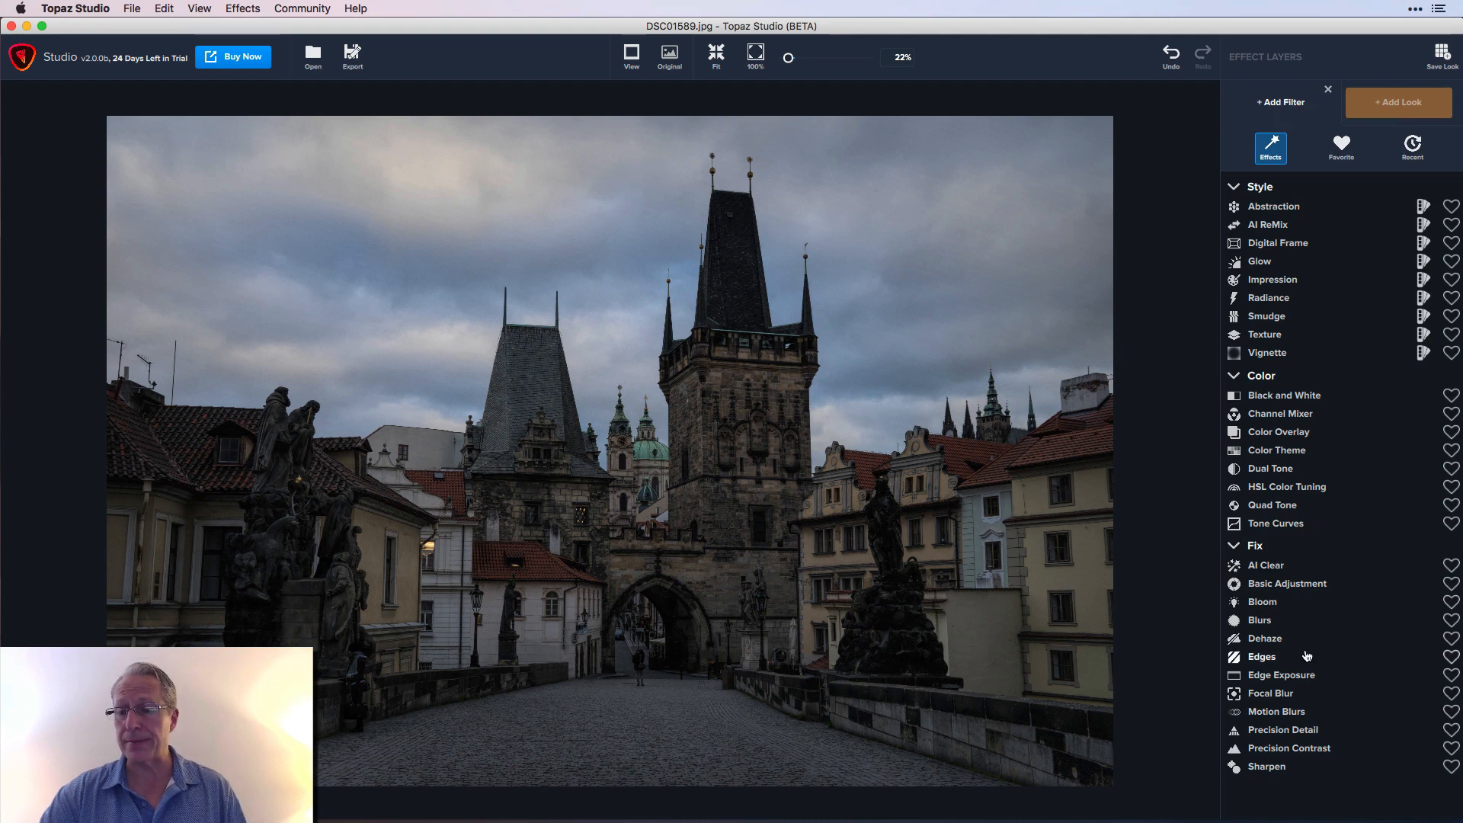
click(1293, 506)
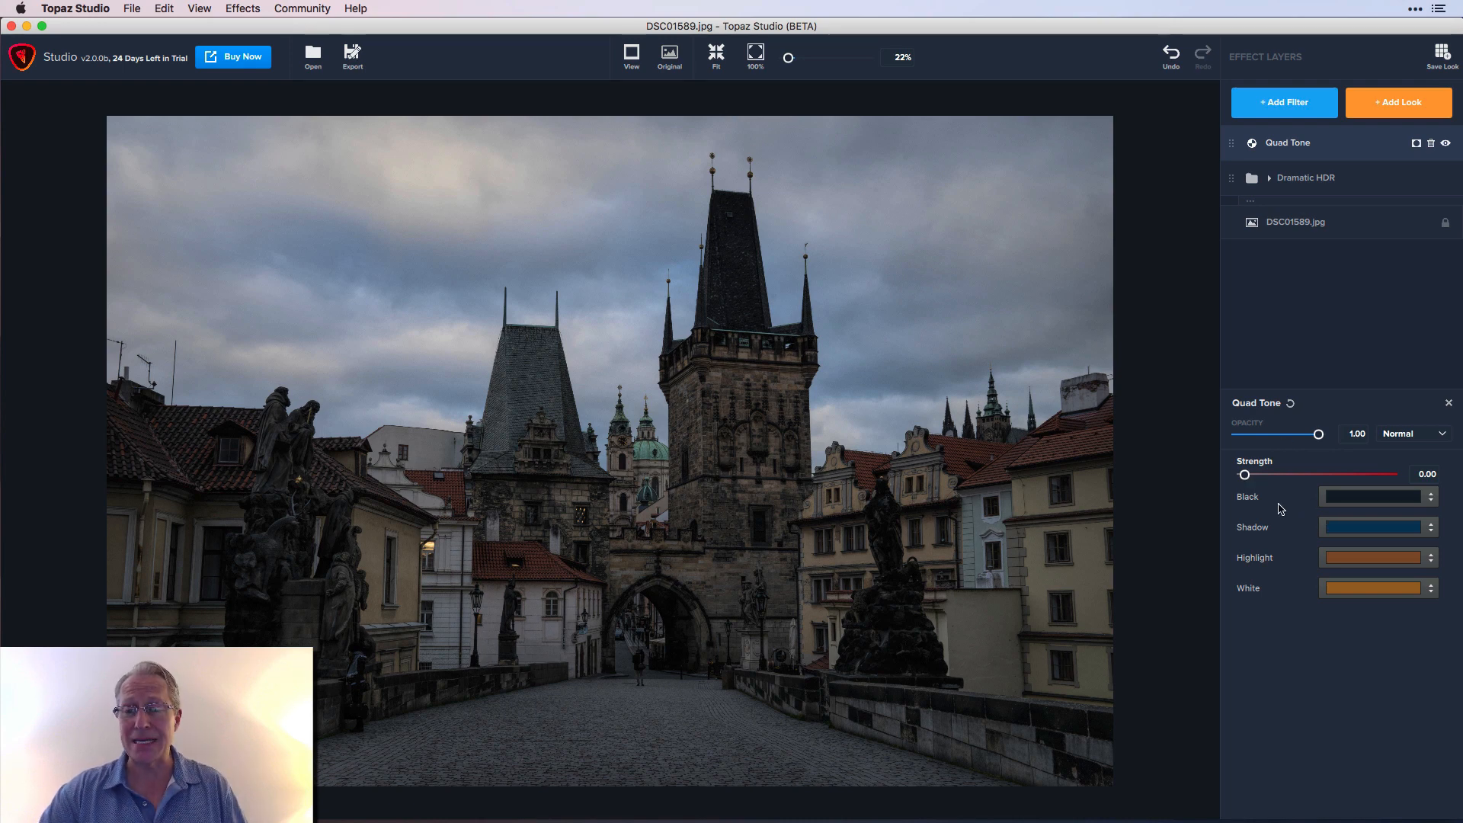
drag(1244, 474, 1320, 475)
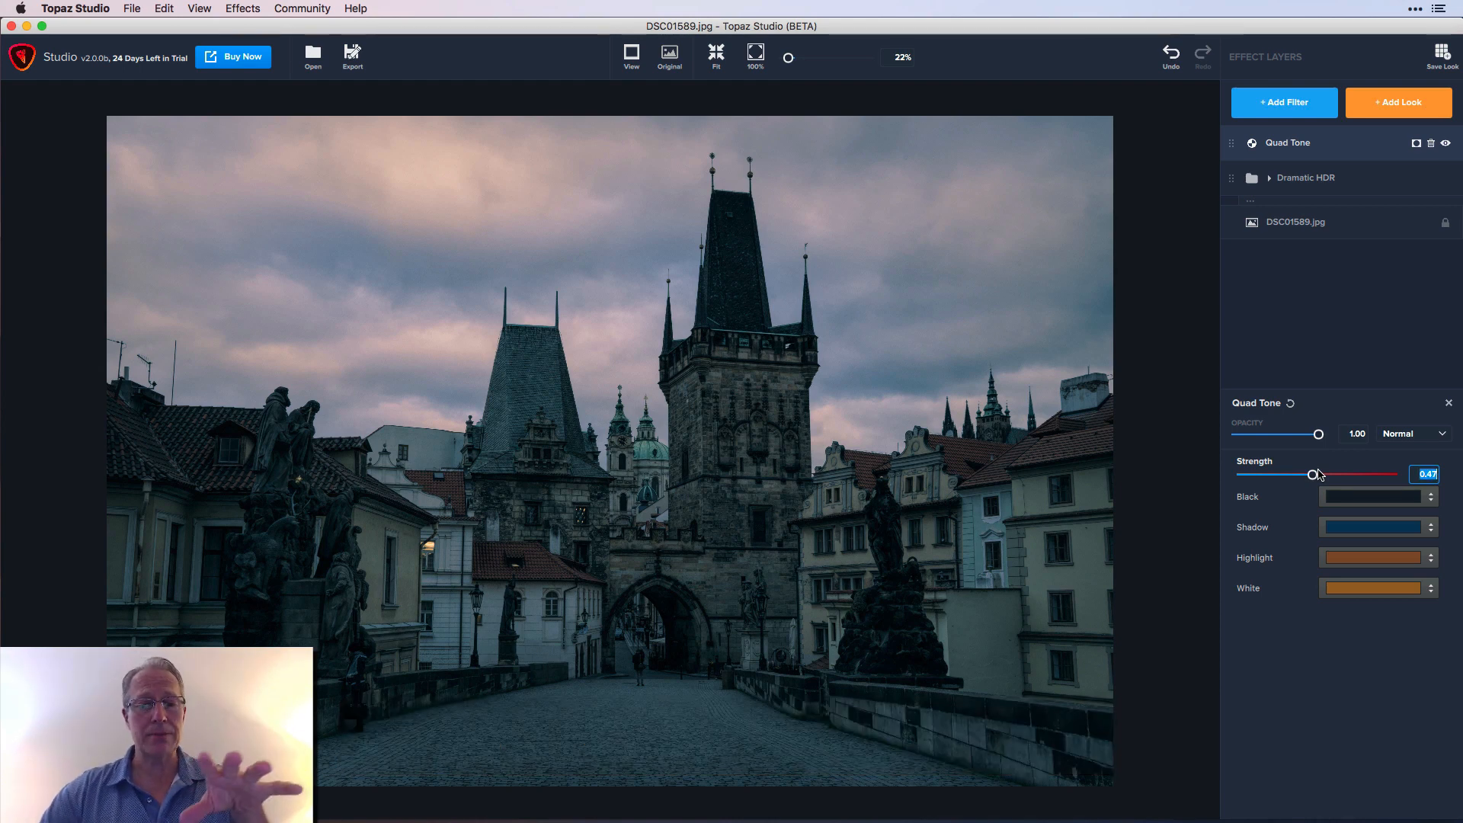
Step: Add a mask to the Quad Tone layer and hide the effect over the buildings, towers and bridge with a brush of radius 0.67
click(1416, 143)
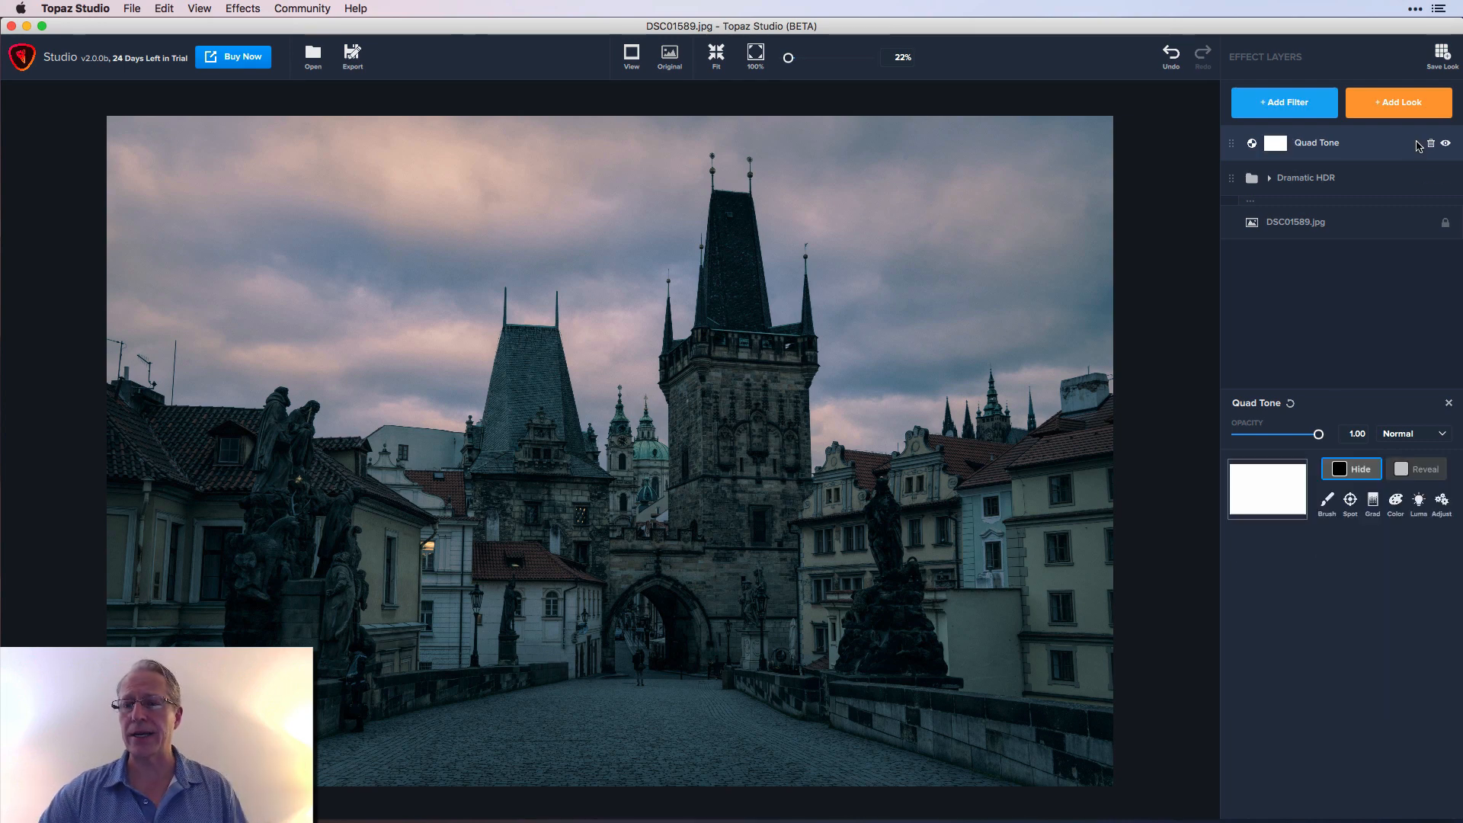
click(1327, 503)
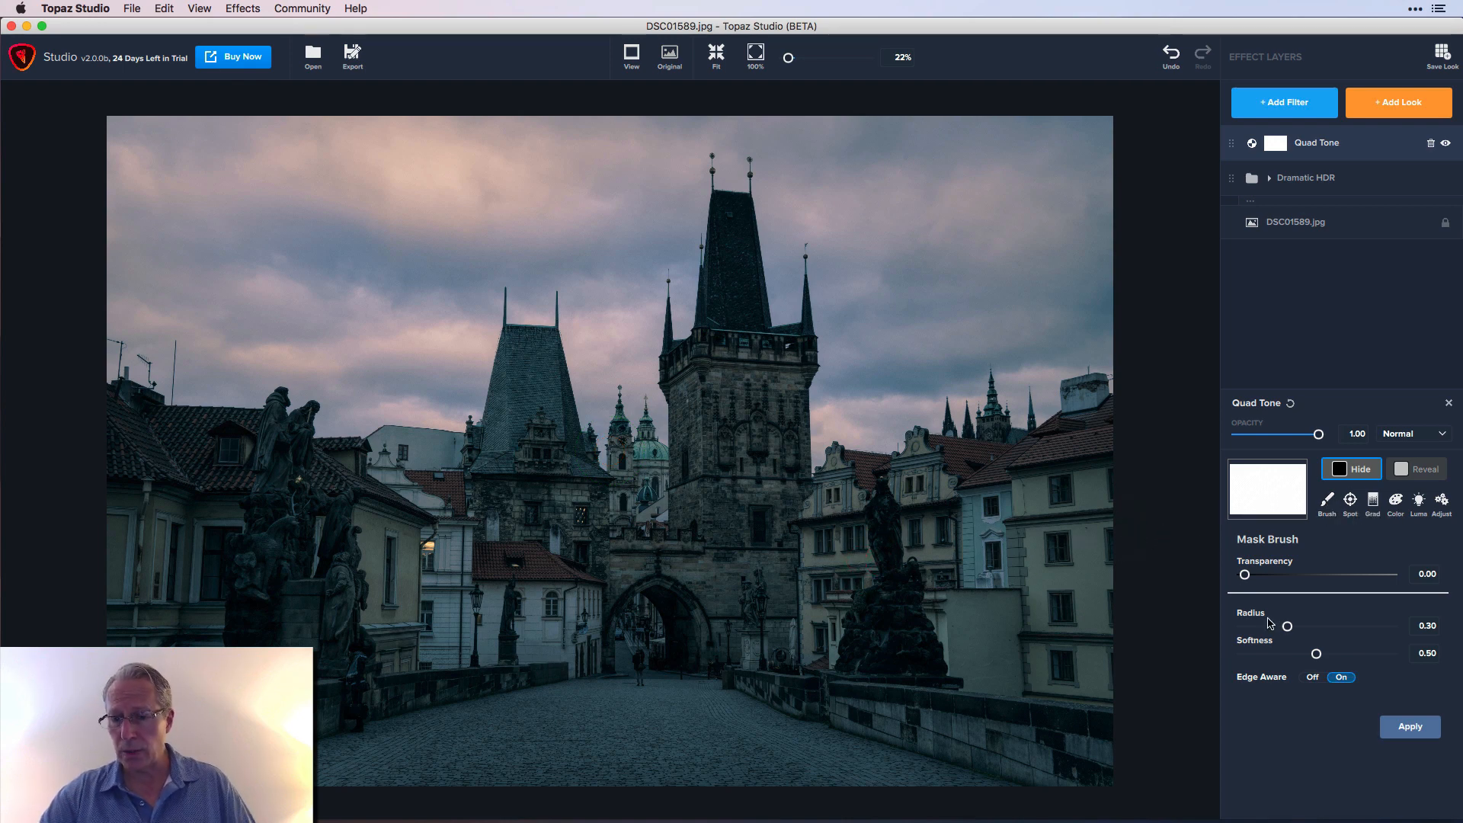
drag(1288, 626, 1341, 627)
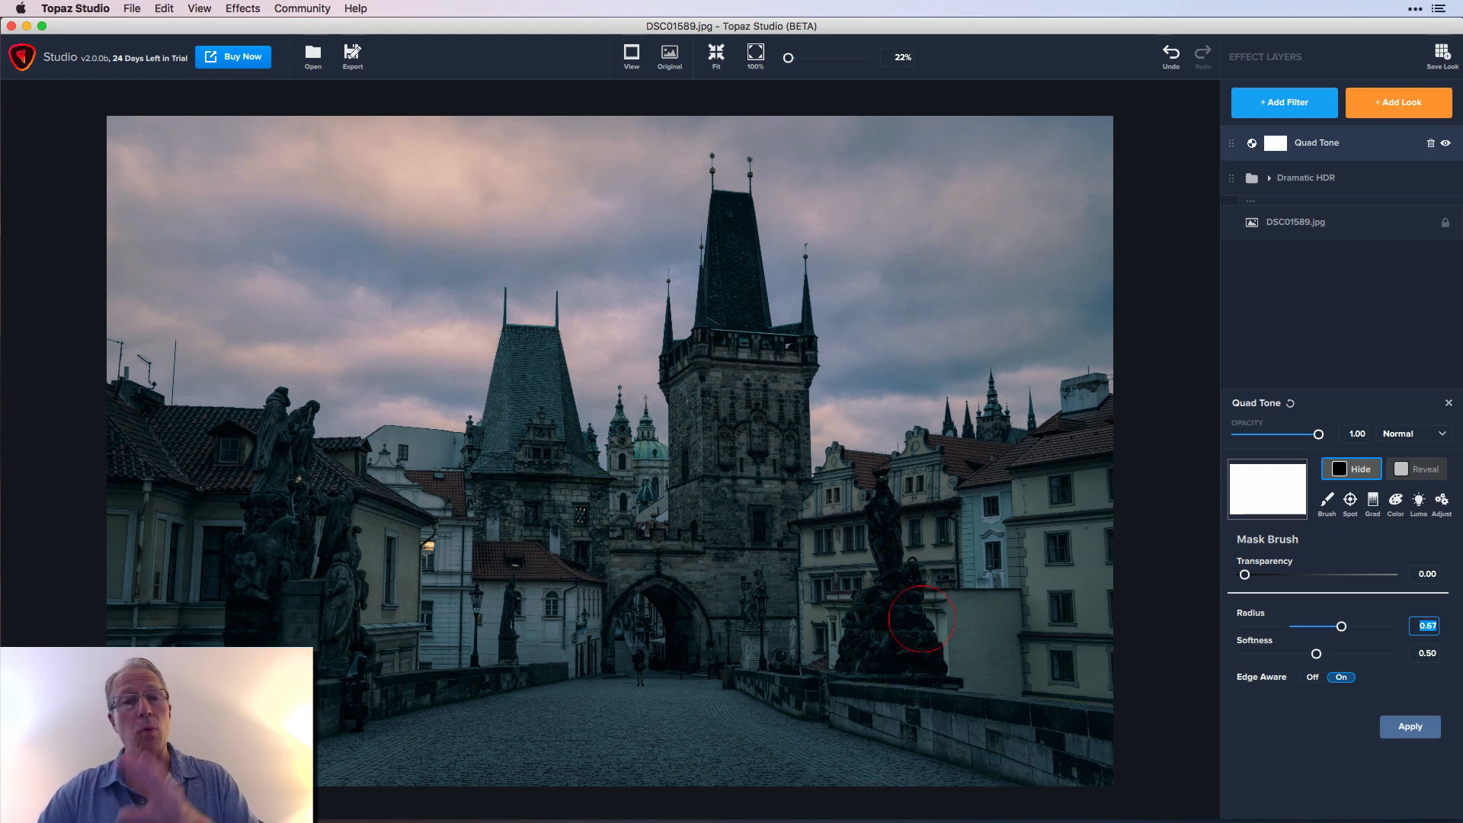
mouse_move(907, 610)
mouse_down()
mouse_move(876, 537)
mouse_move(1143, 460)
mouse_move(842, 517)
mouse_move(709, 427)
mouse_move(678, 359)
mouse_move(594, 426)
mouse_move(427, 494)
mouse_move(91, 438)
mouse_move(126, 588)
mouse_up()
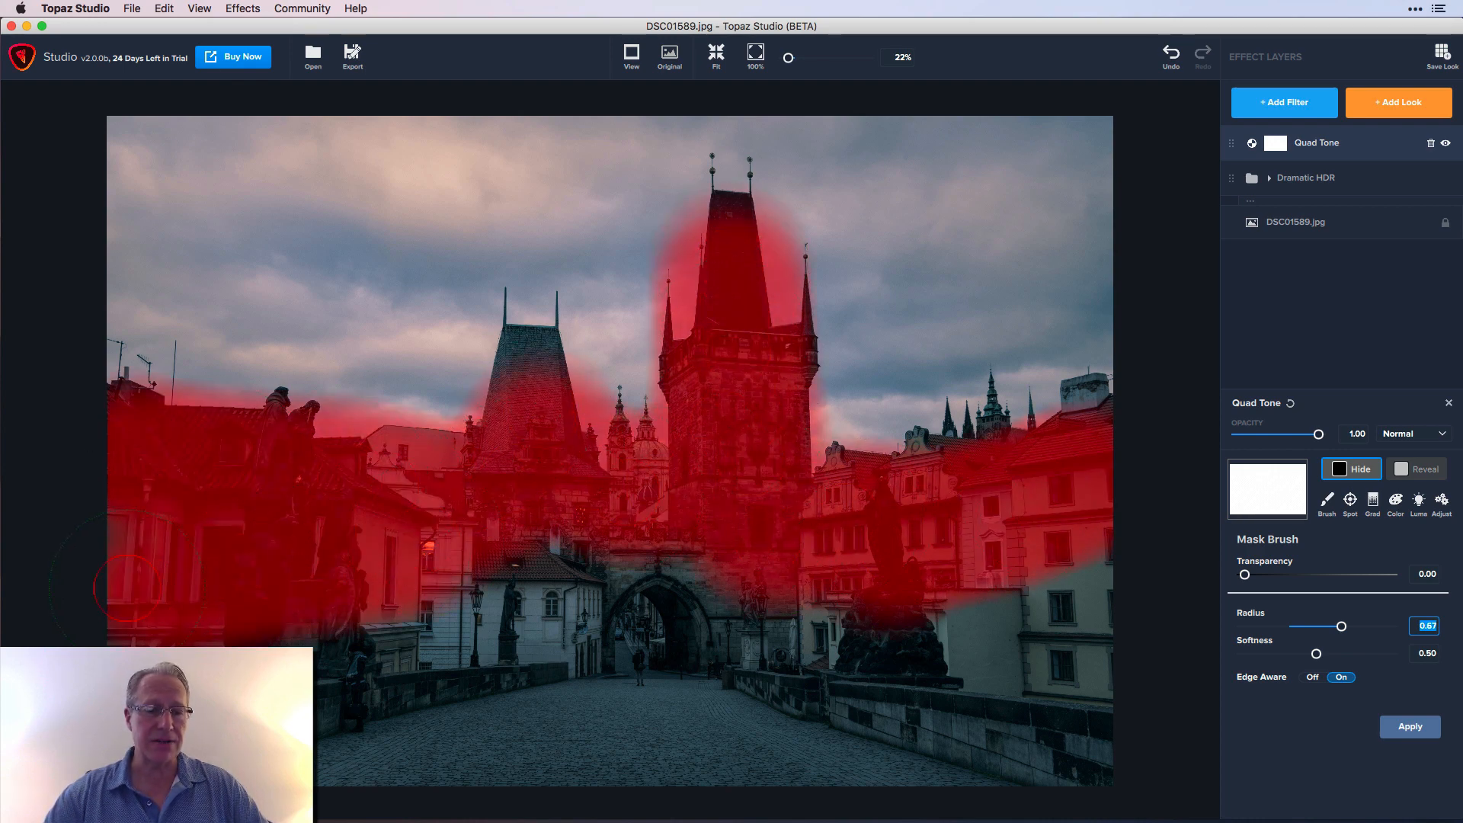
mouse_move(259, 656)
mouse_down()
mouse_move(366, 732)
mouse_move(533, 594)
mouse_move(731, 601)
mouse_move(942, 643)
mouse_move(1059, 750)
mouse_move(639, 663)
mouse_move(724, 636)
mouse_move(864, 644)
mouse_move(499, 792)
mouse_up()
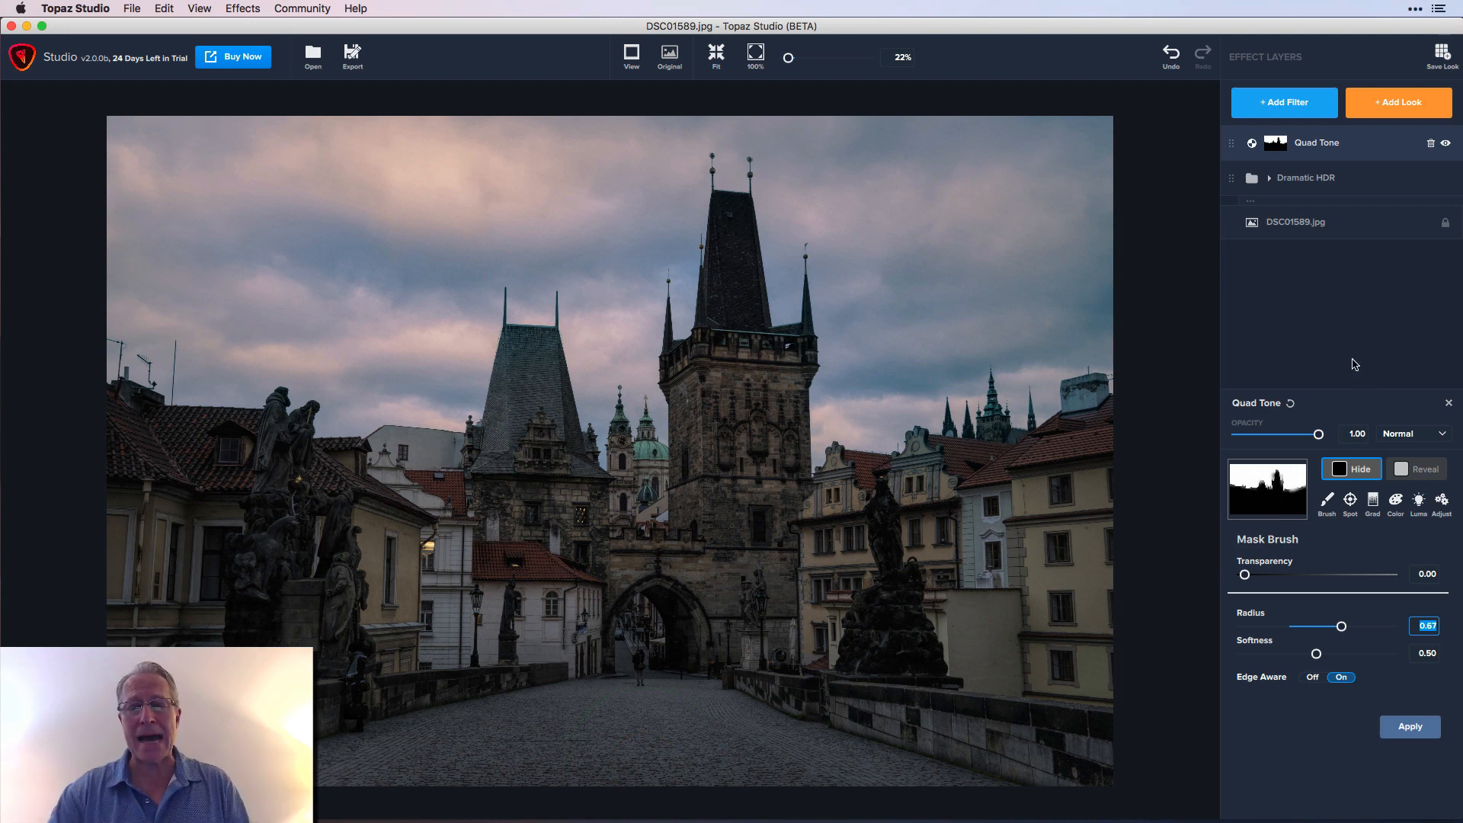
click(1405, 728)
click(1449, 403)
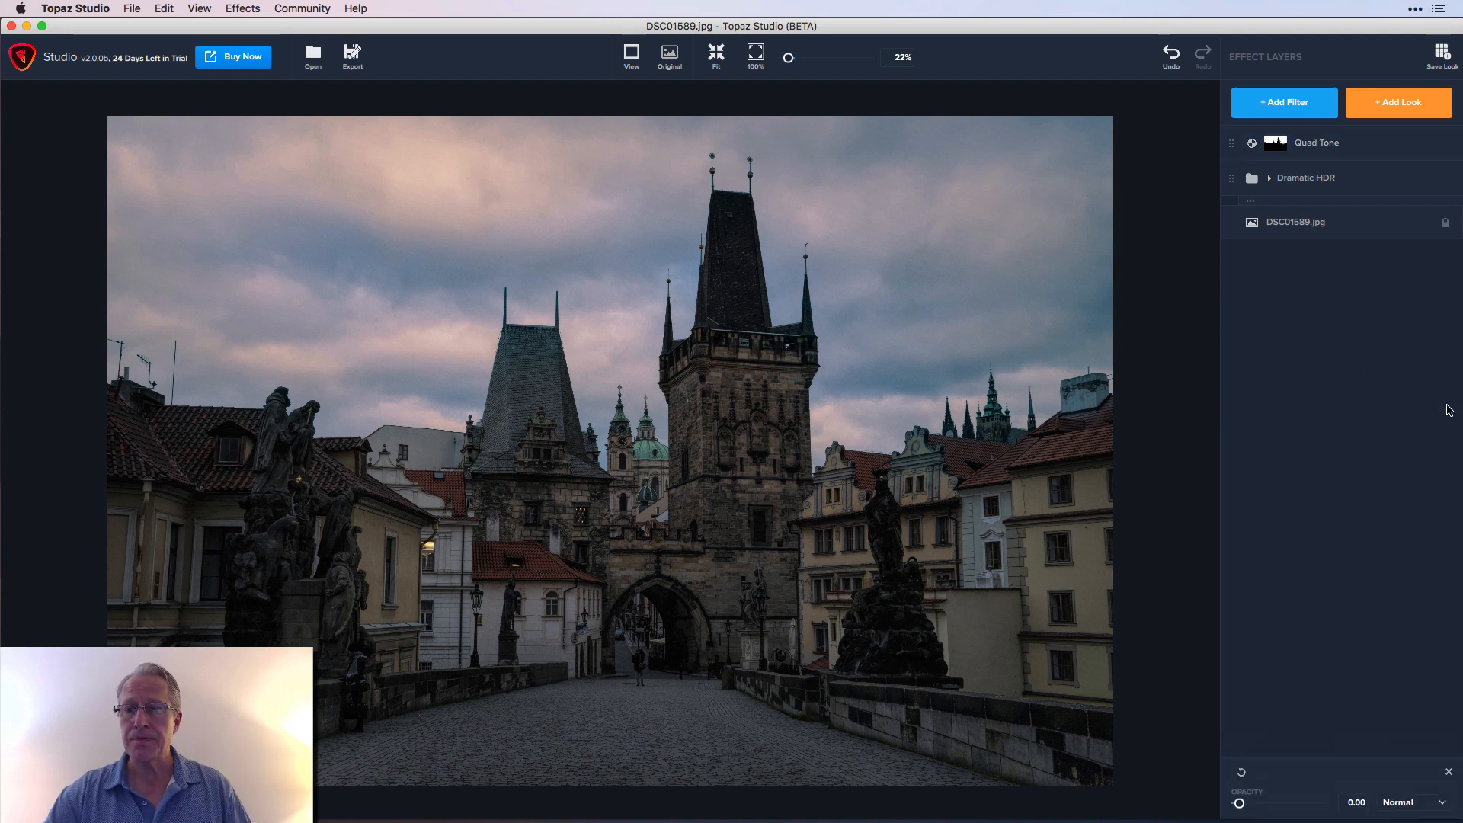
Step: Compare the photo with the Quad Tone layer hidden and shown
click(1446, 143)
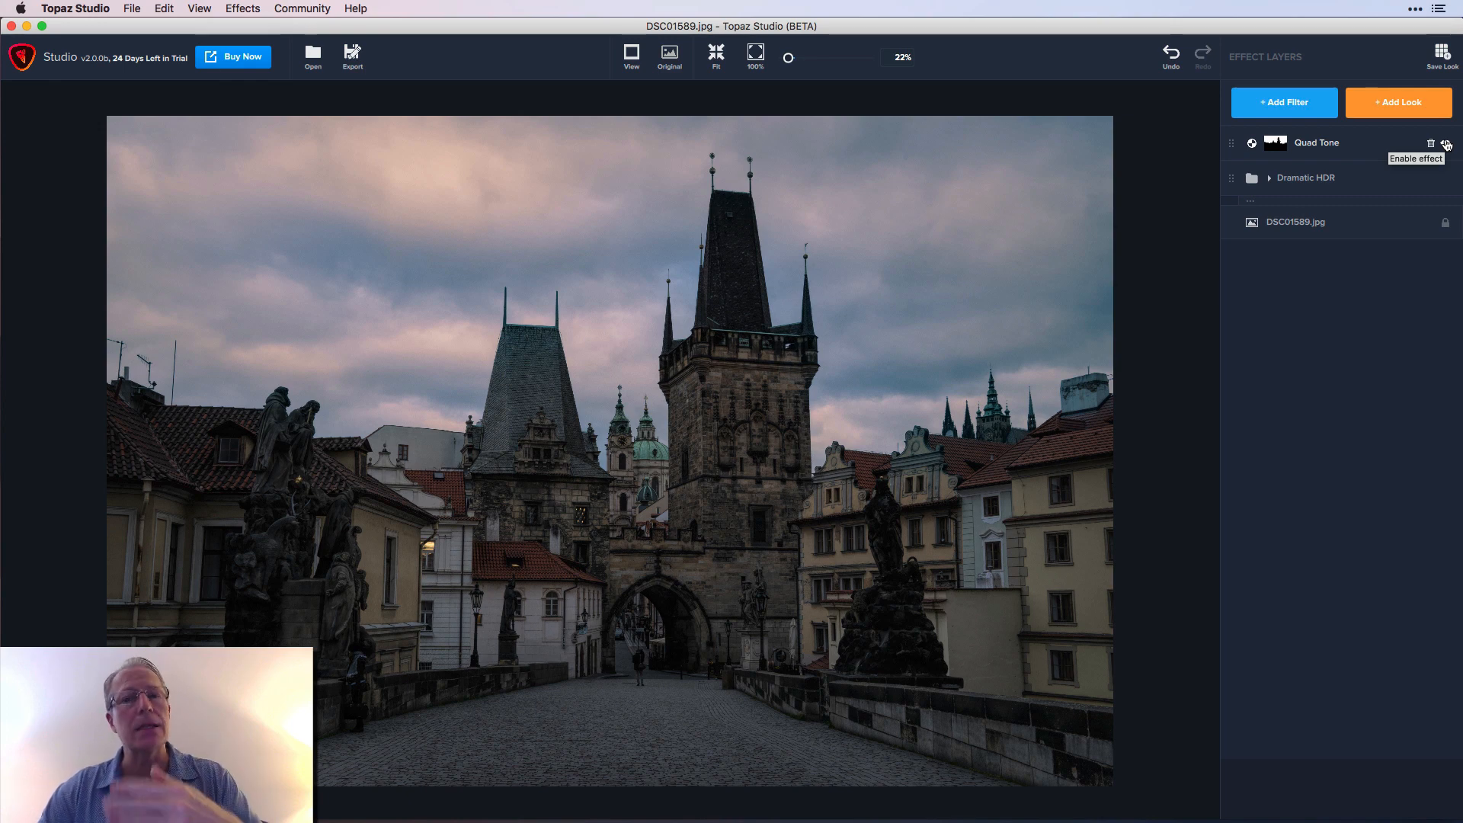
click(1445, 145)
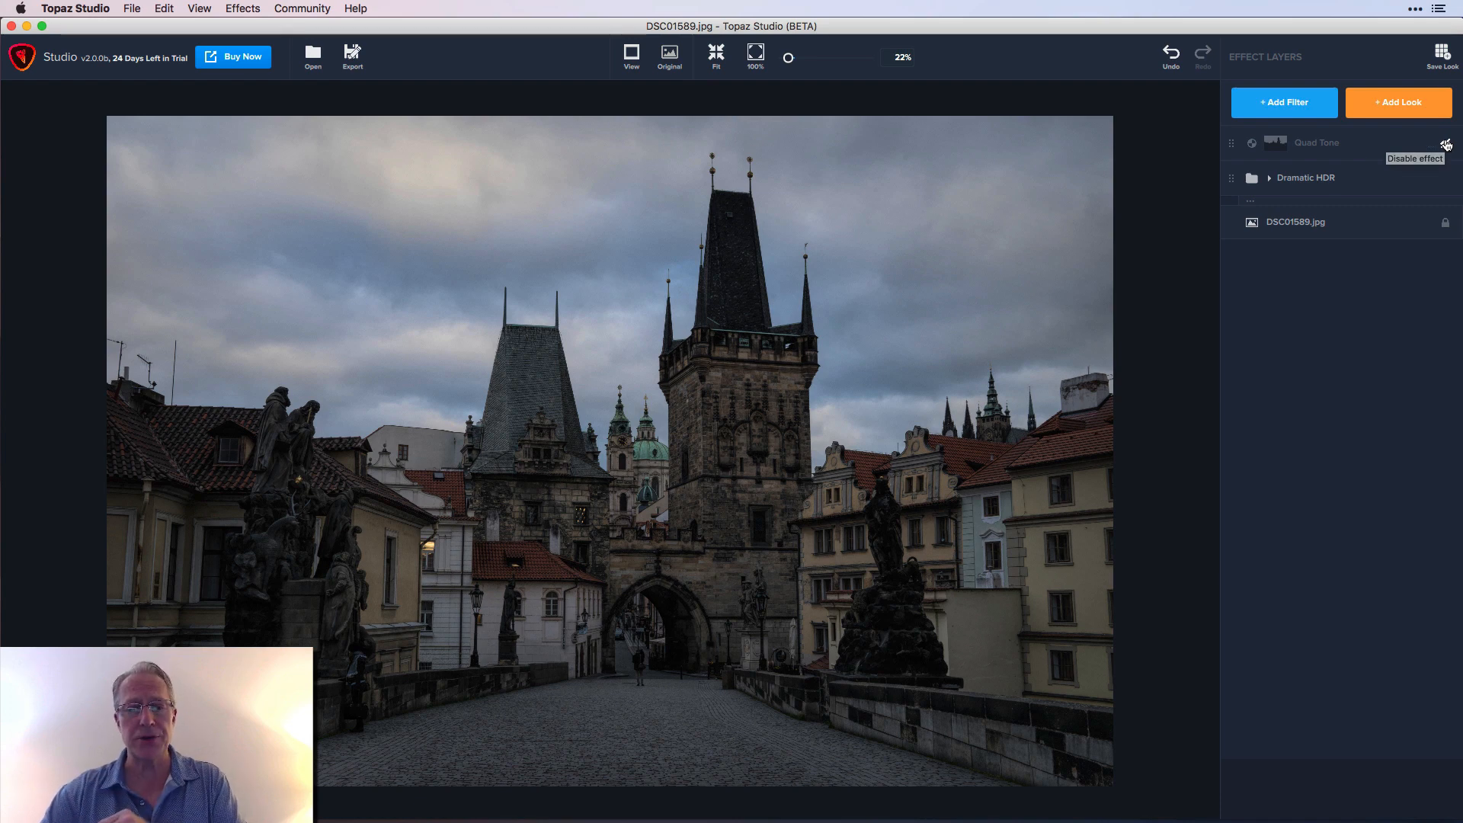
click(1445, 144)
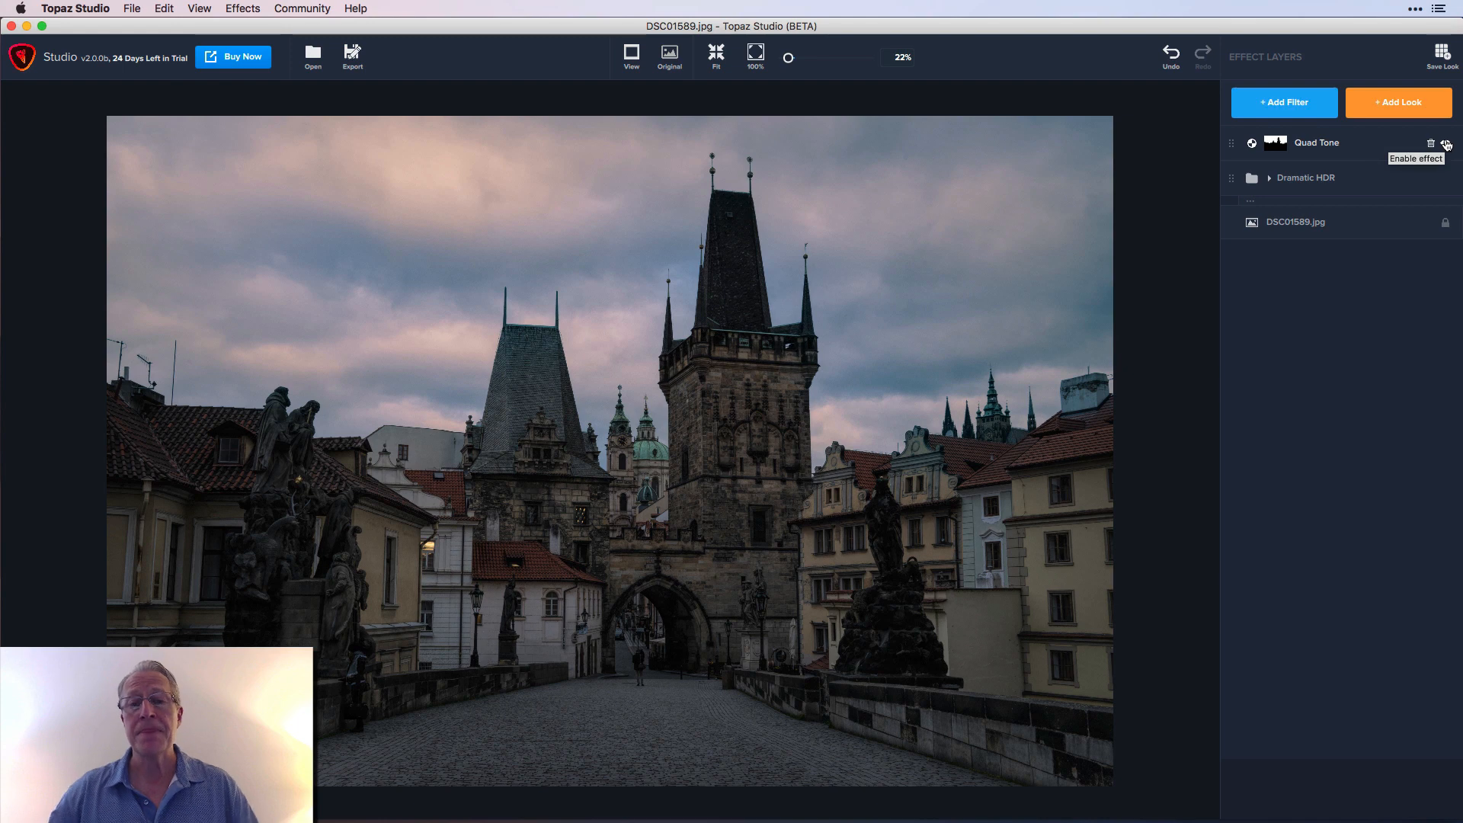